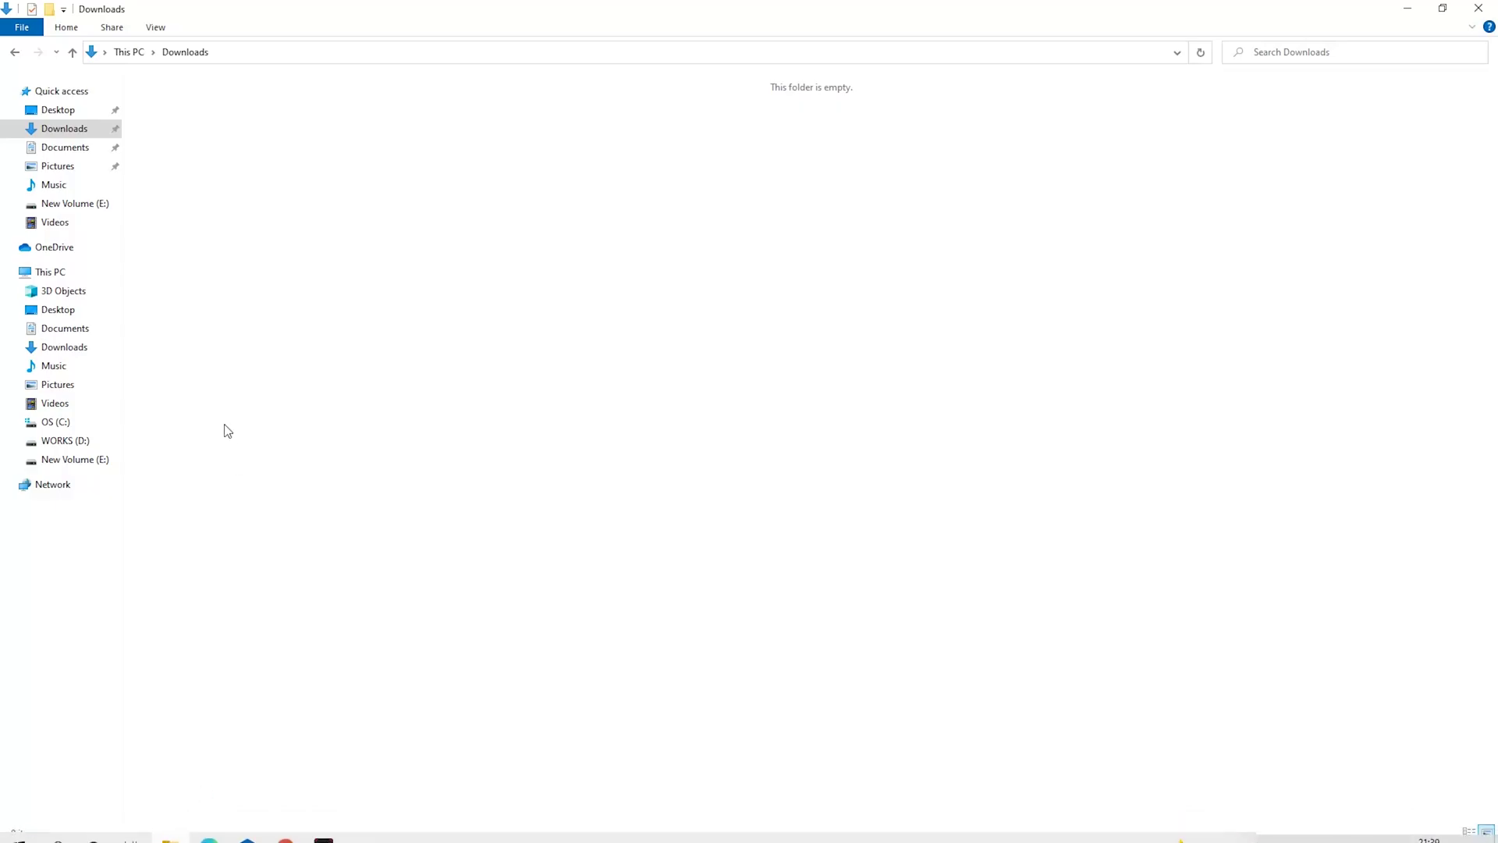
- Create a new folder named 'Miner' inside Downloads
{"action": "right_click", "coordinate": [274, 309]}
{"action": "mouse_move", "coordinate": [348, 519]}
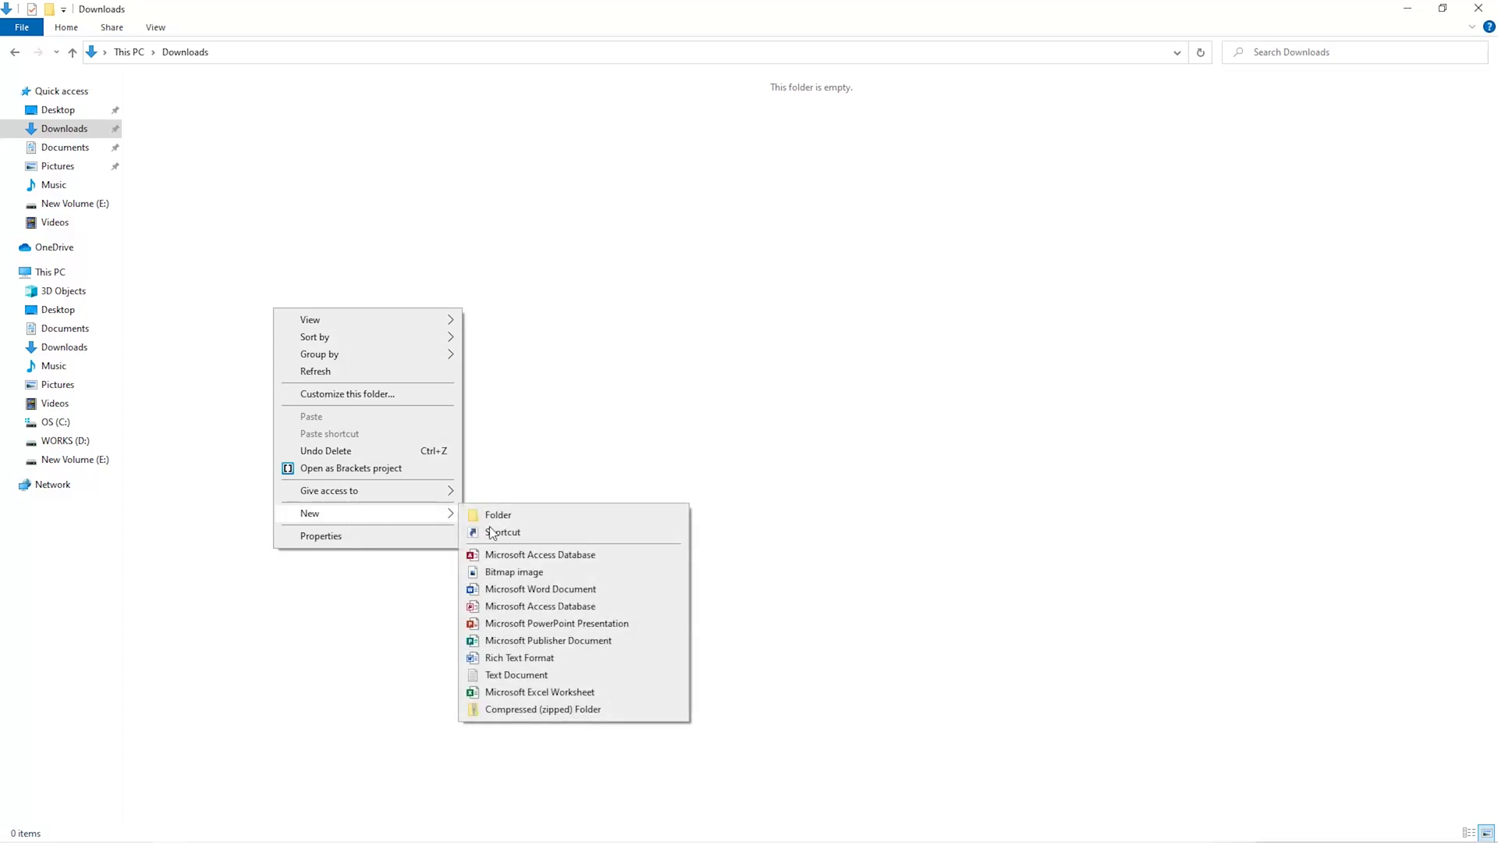
{"action": "left_click", "coordinate": [534, 522]}
{"action": "type", "text": "Miner"}
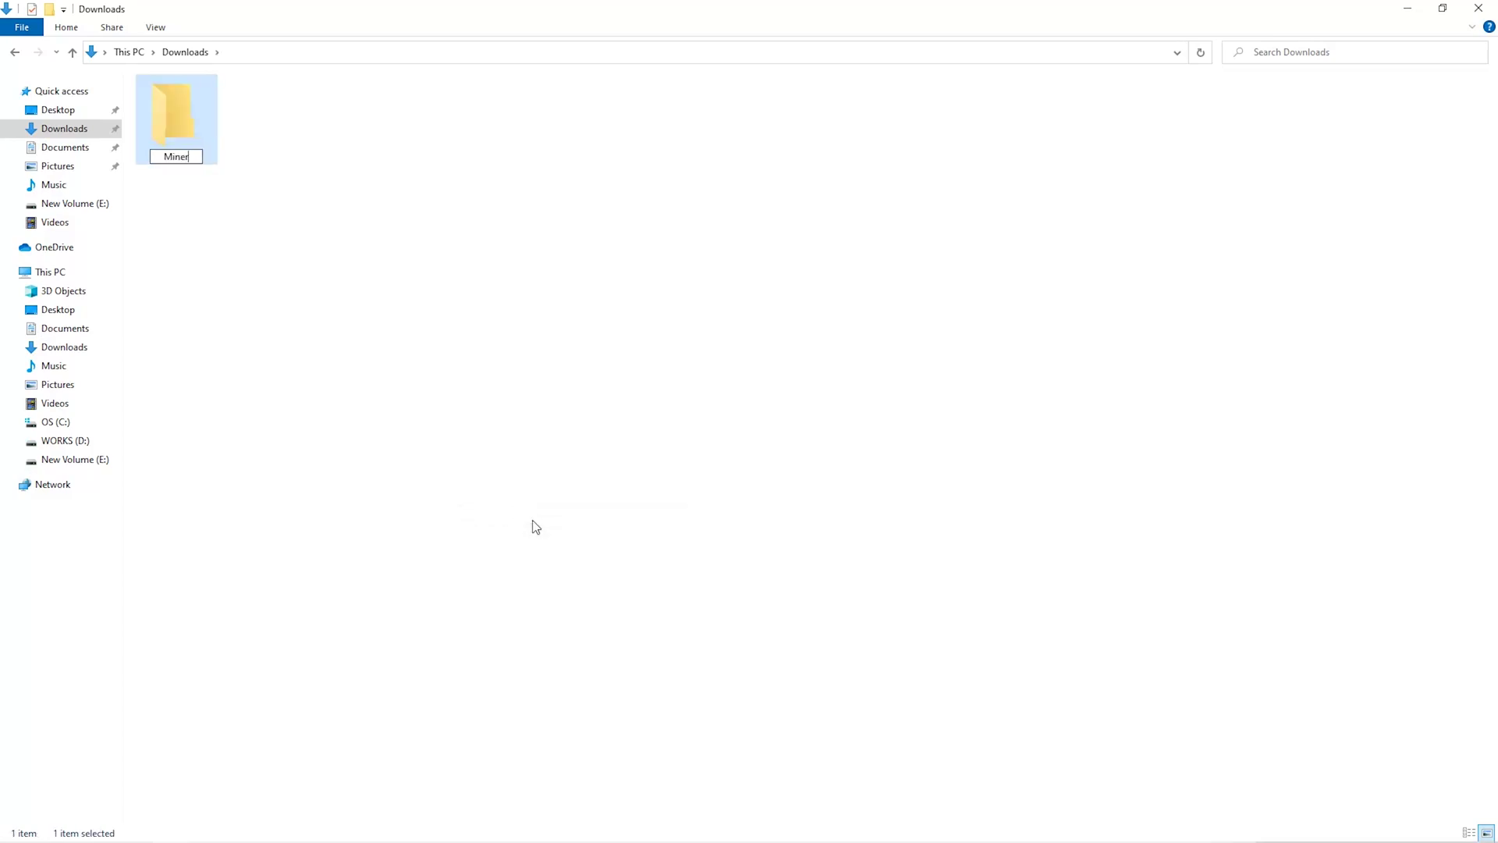
{"action": "key", "text": "Return"}
- Open Windows Security's Virus & threat protection settings and reach the exclusions list
{"action": "key", "text": "super"}
{"action": "type", "text": "secu"}
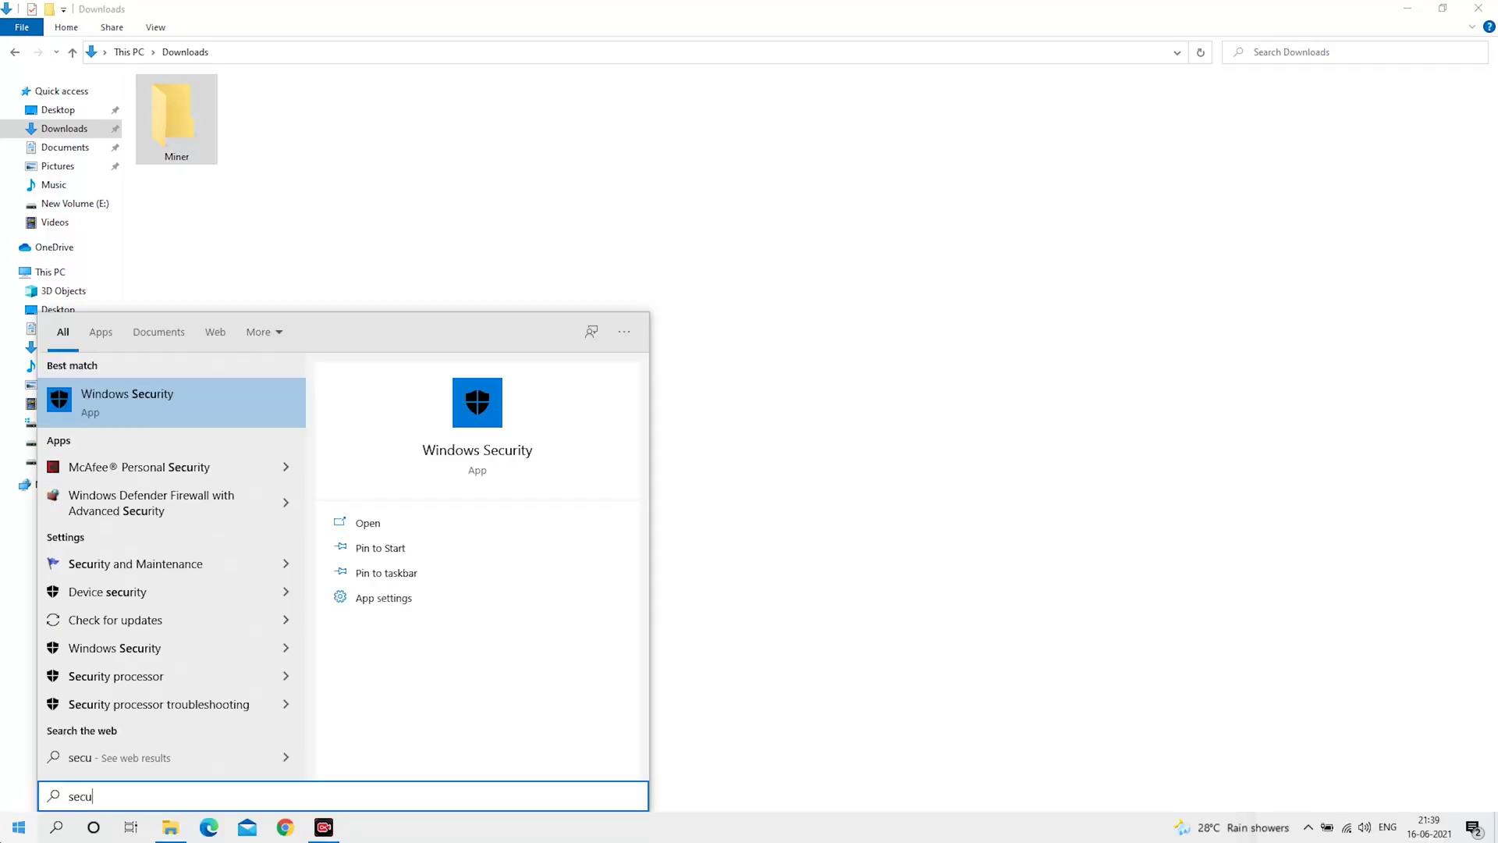
{"action": "key", "text": "Return"}
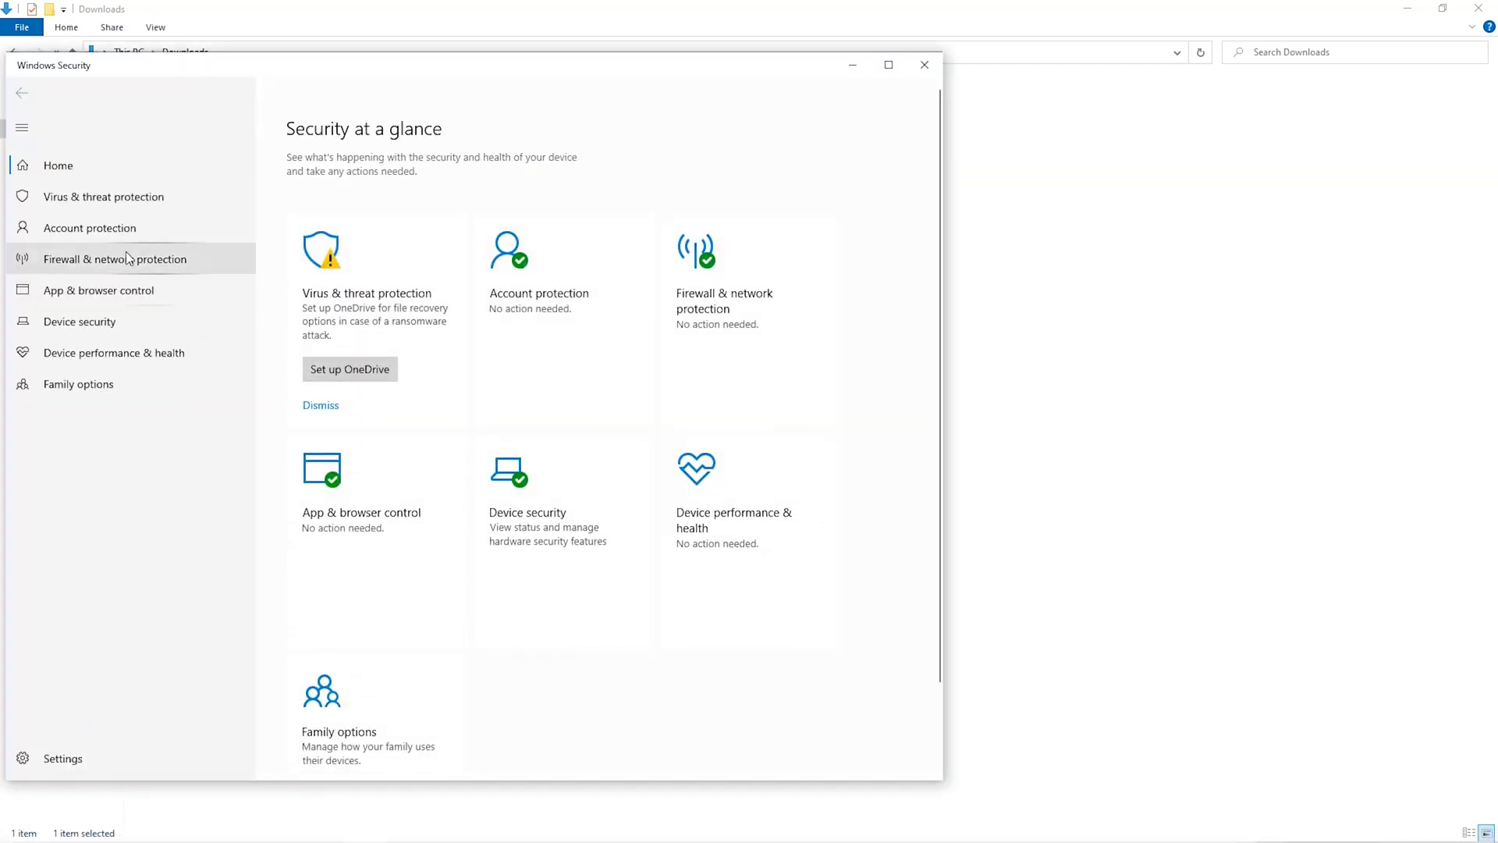
{"action": "left_click", "coordinate": [114, 188]}
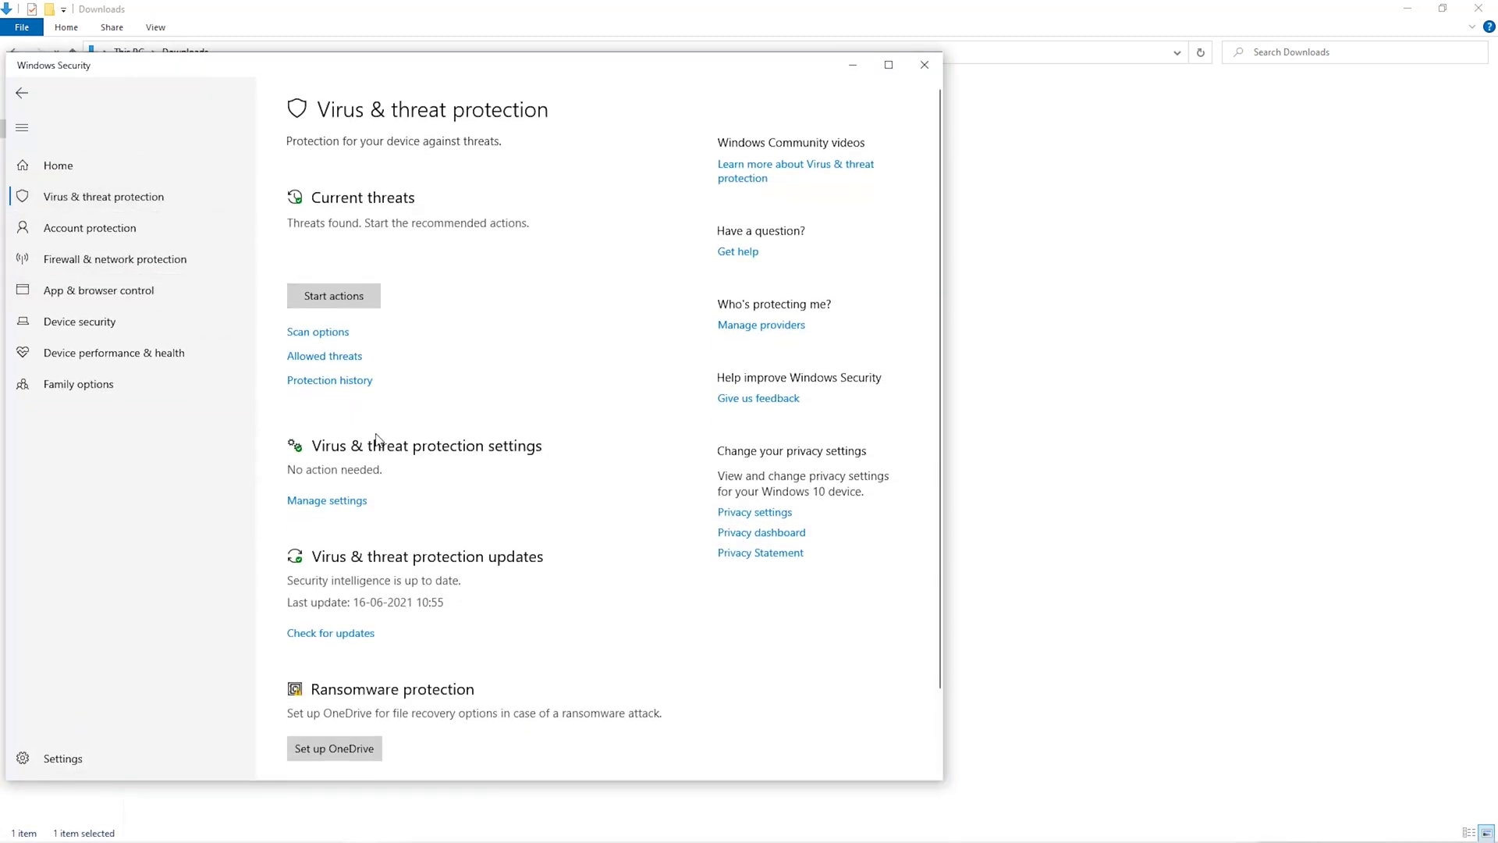
{"action": "scroll", "coordinate": [367, 429], "scroll_direction": "down", "scroll_amount": 2}
{"action": "left_click", "coordinate": [343, 410]}
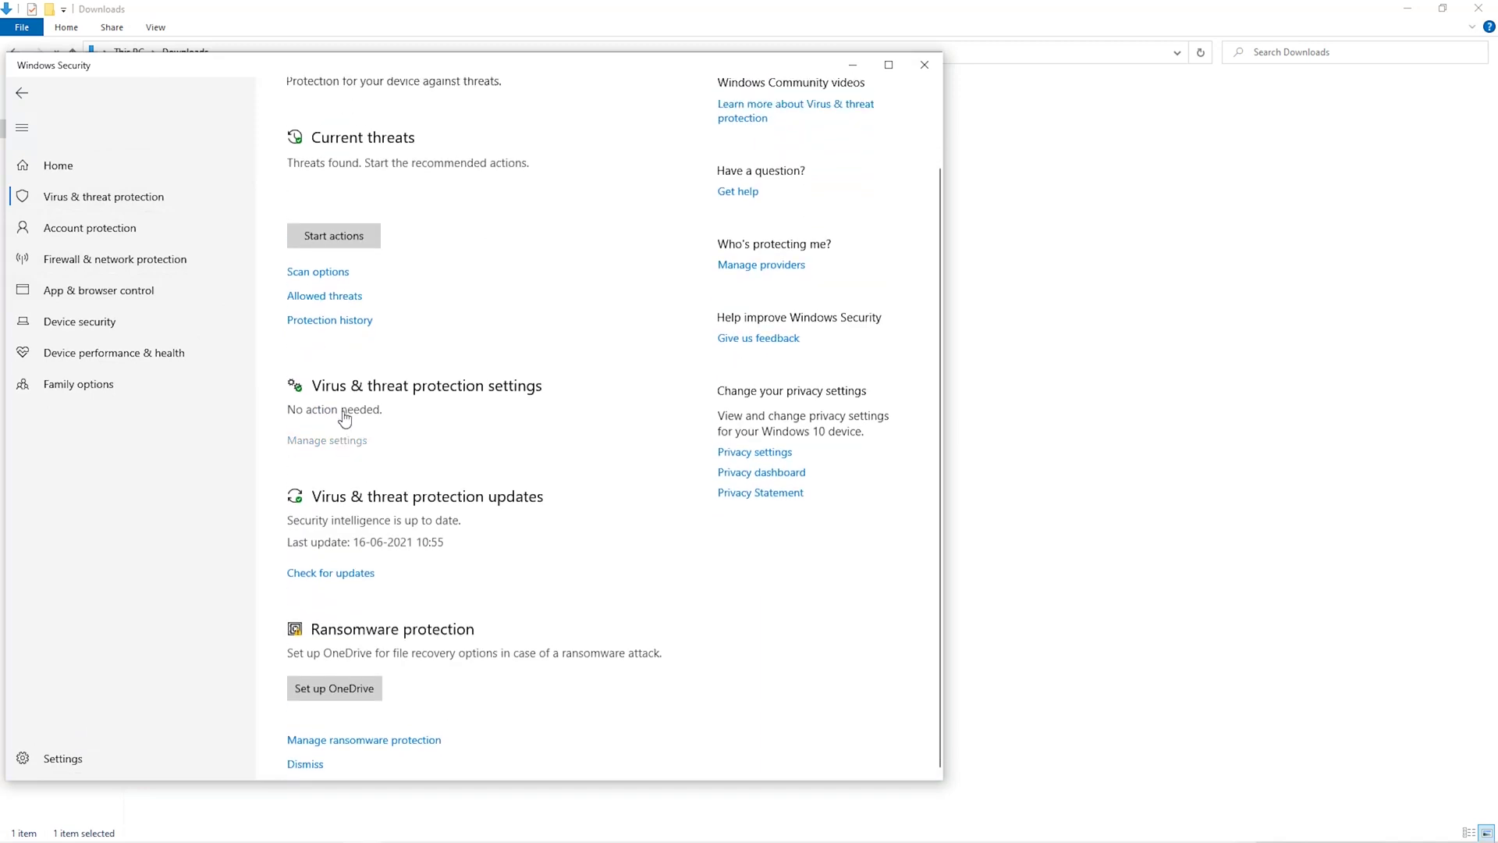
{"action": "scroll", "coordinate": [372, 519], "scroll_direction": "down", "scroll_amount": 5}
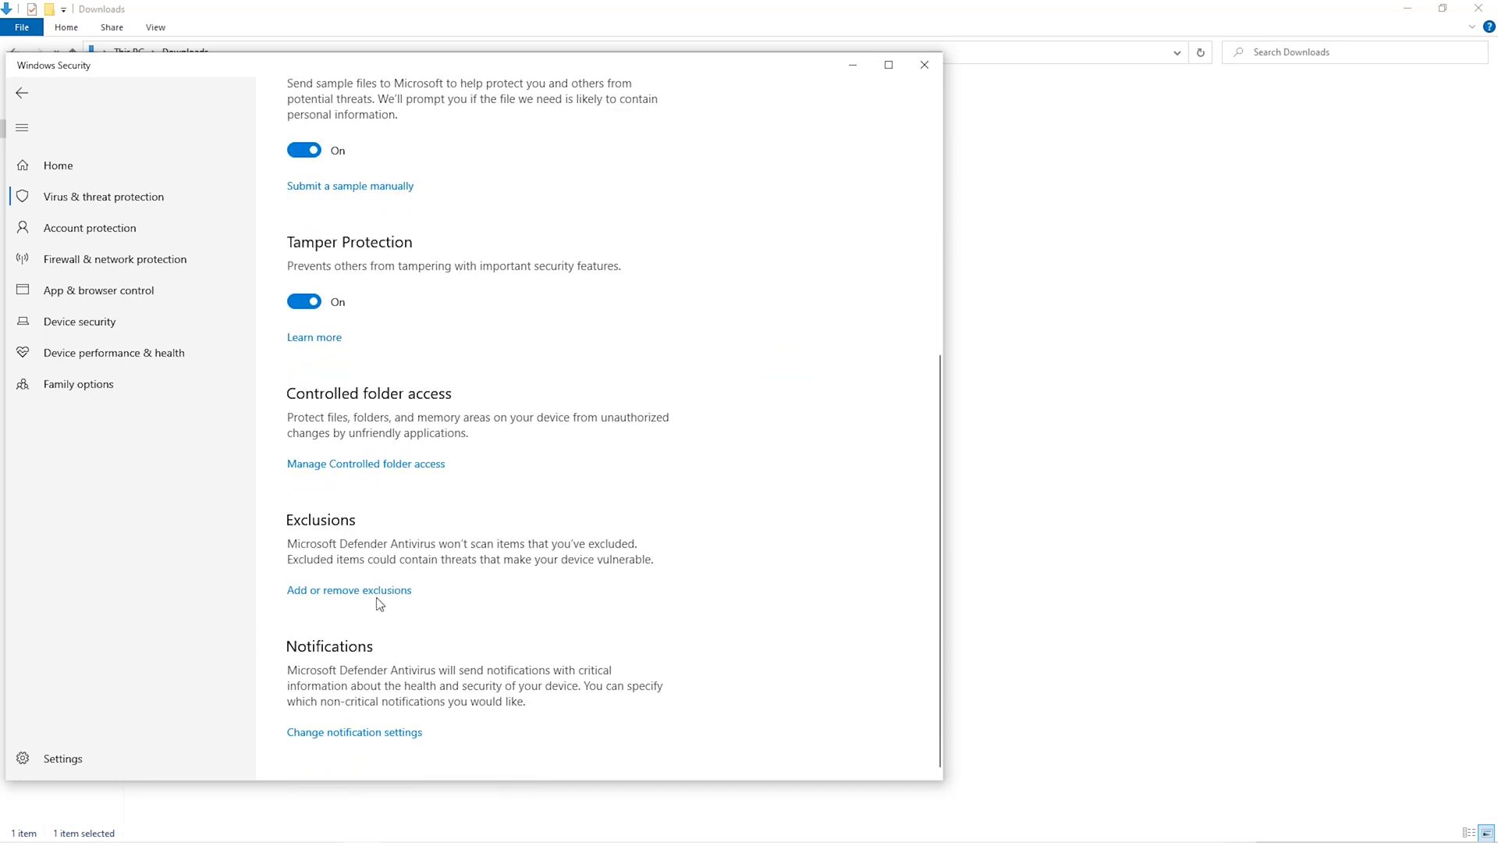
{"action": "left_click", "coordinate": [375, 591]}
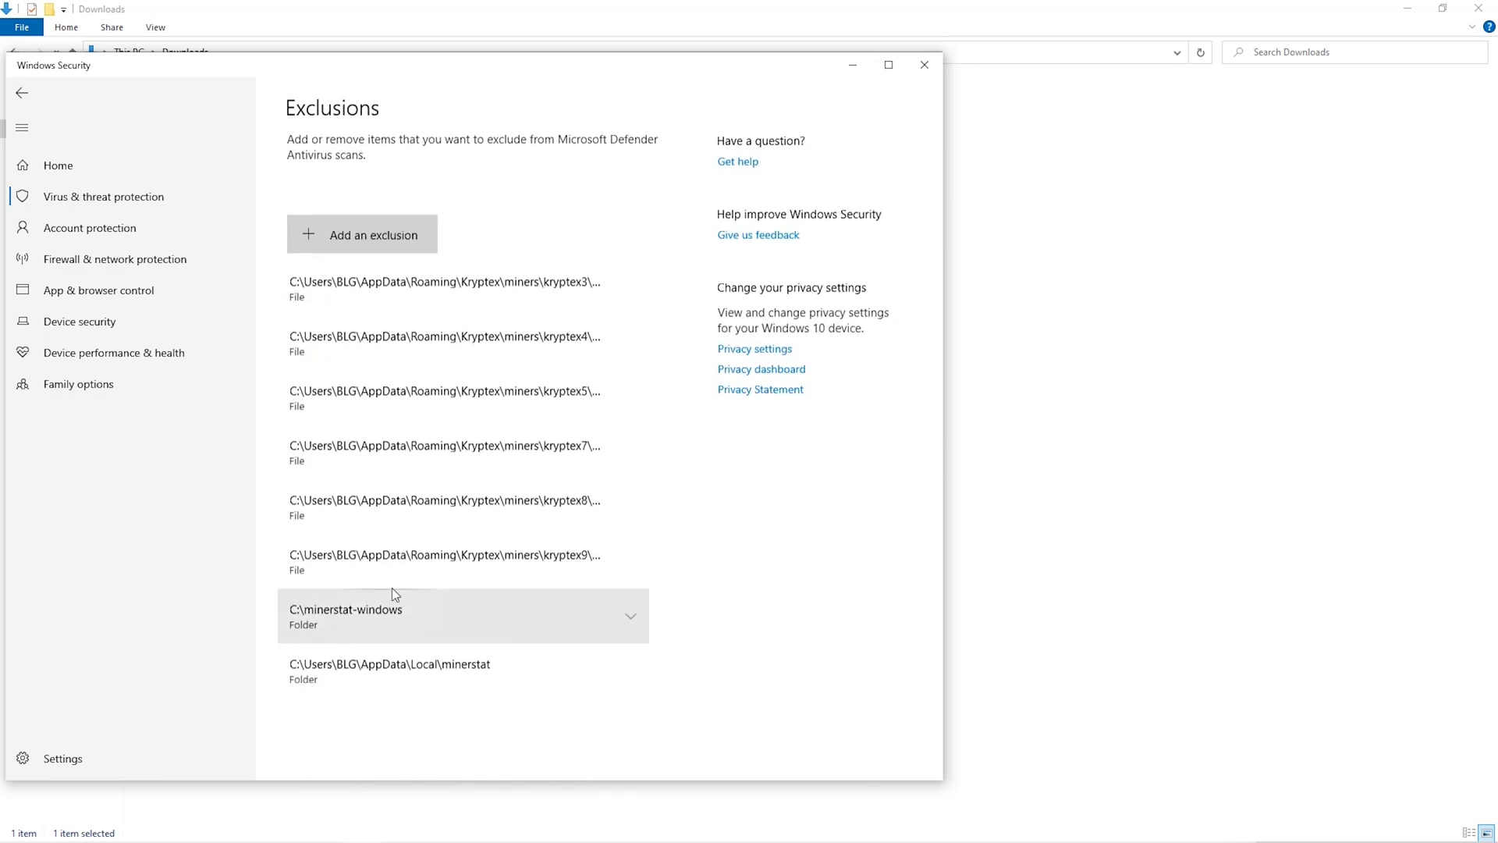
- Add Downloads\Miner as a folder exclusion in Defender
{"action": "left_click", "coordinate": [417, 243]}
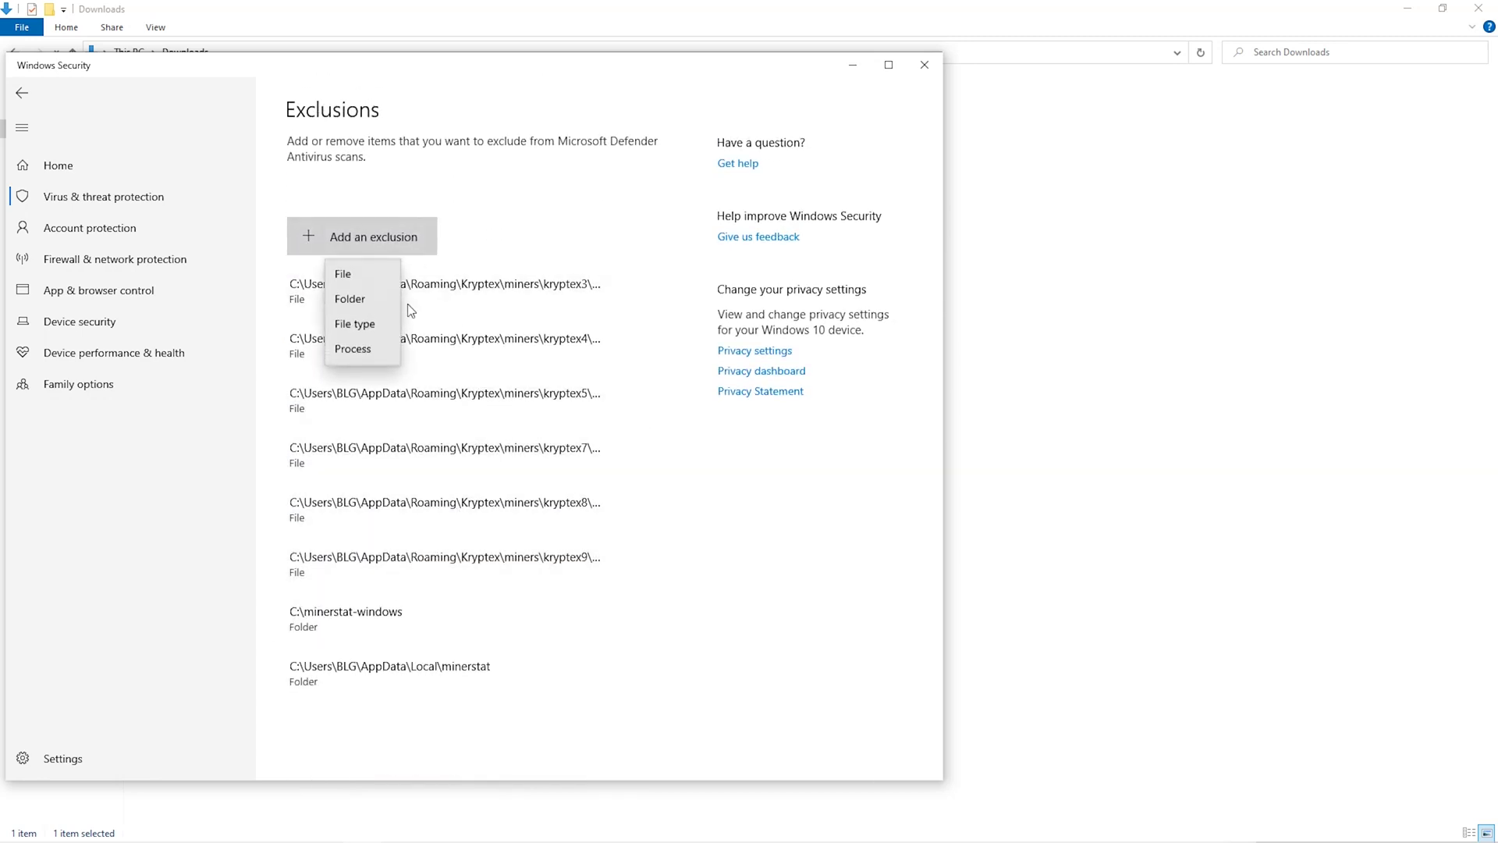
{"action": "left_click", "coordinate": [365, 302]}
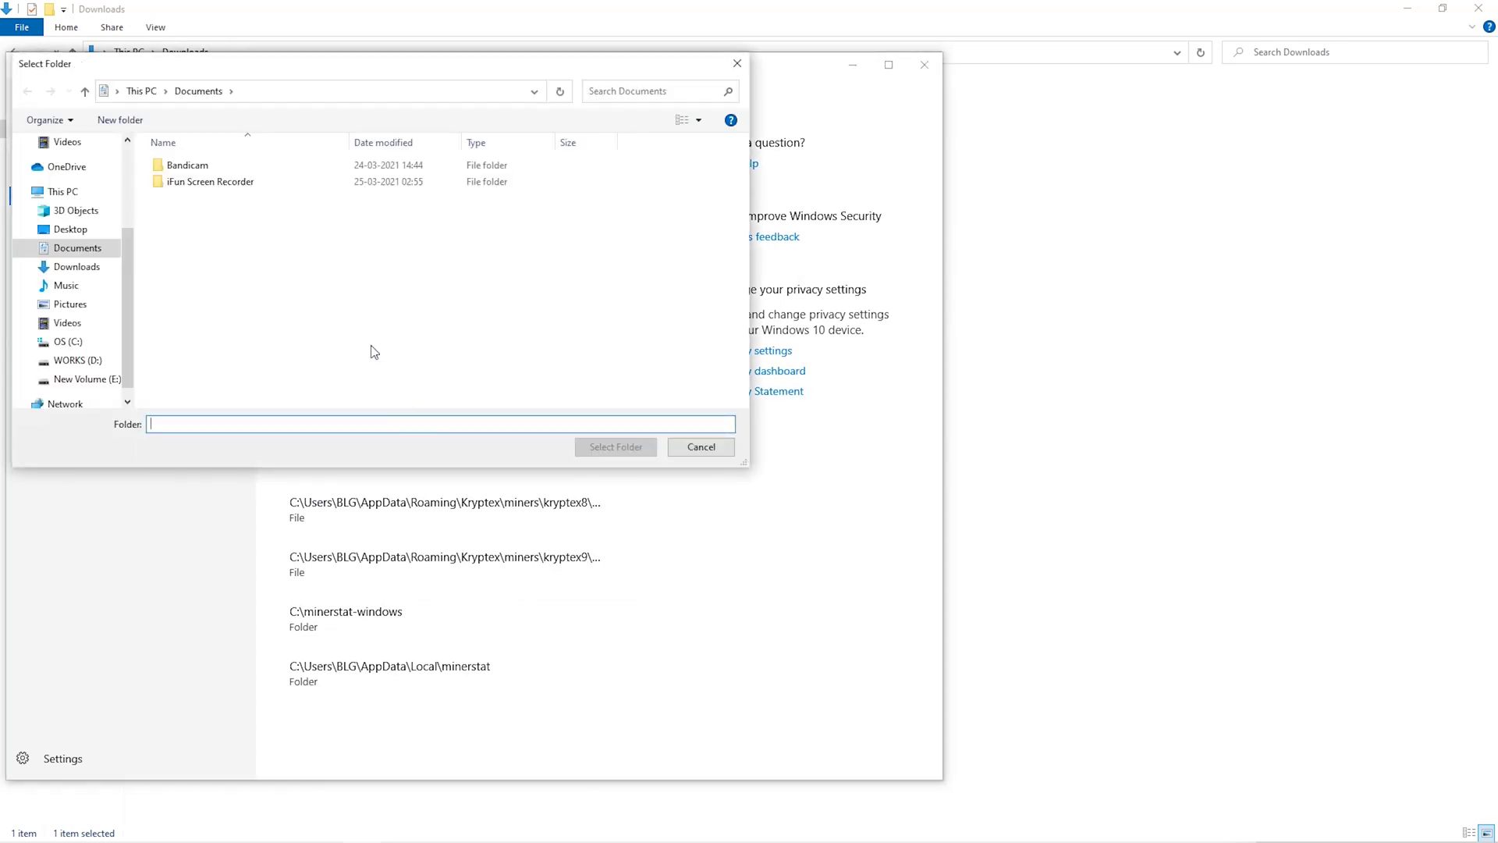
{"action": "left_click", "coordinate": [77, 286]}
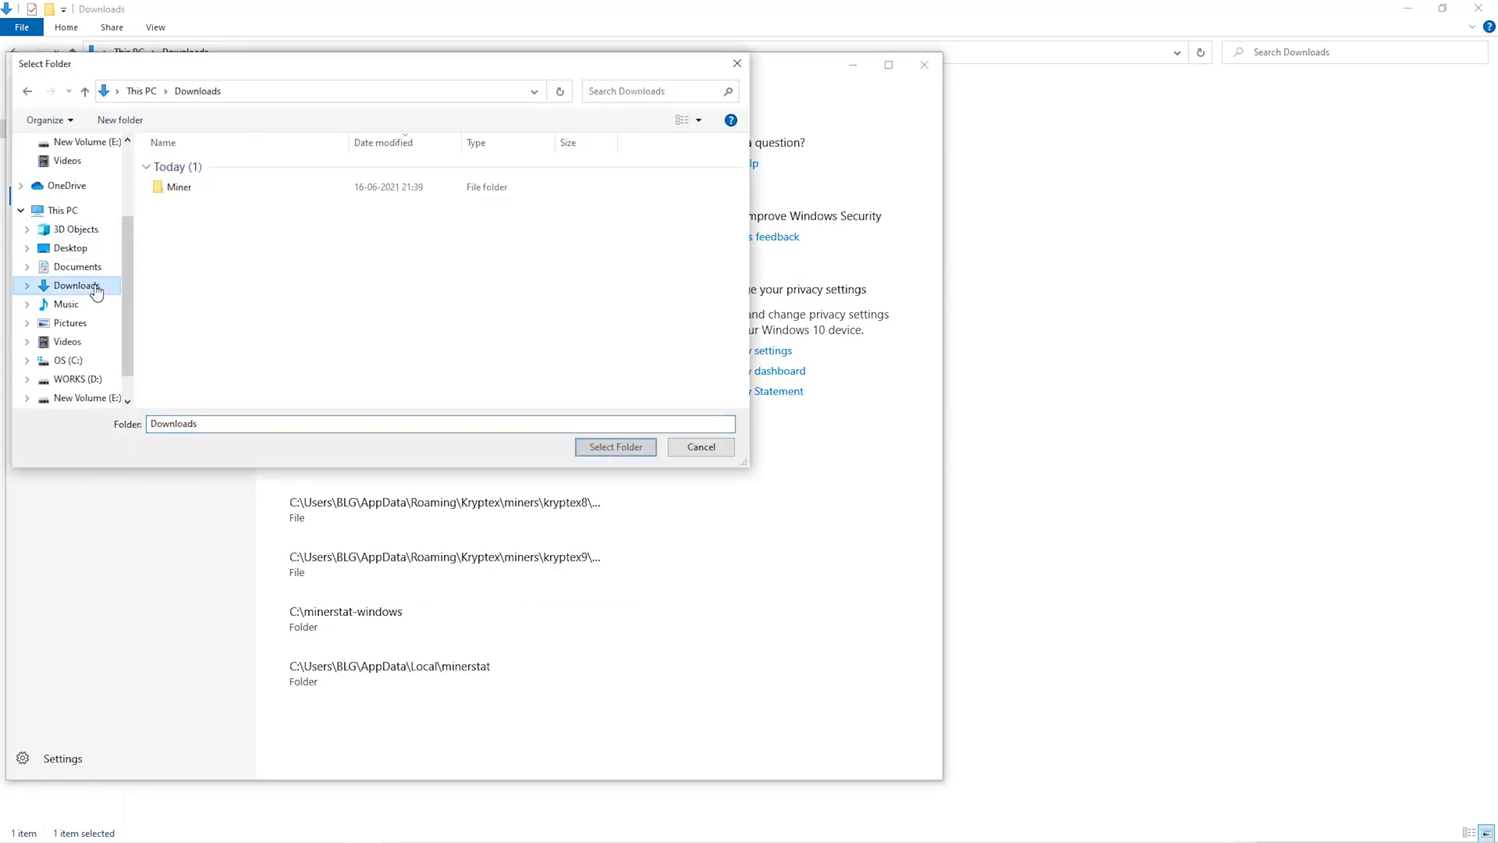
{"action": "left_click", "coordinate": [438, 193]}
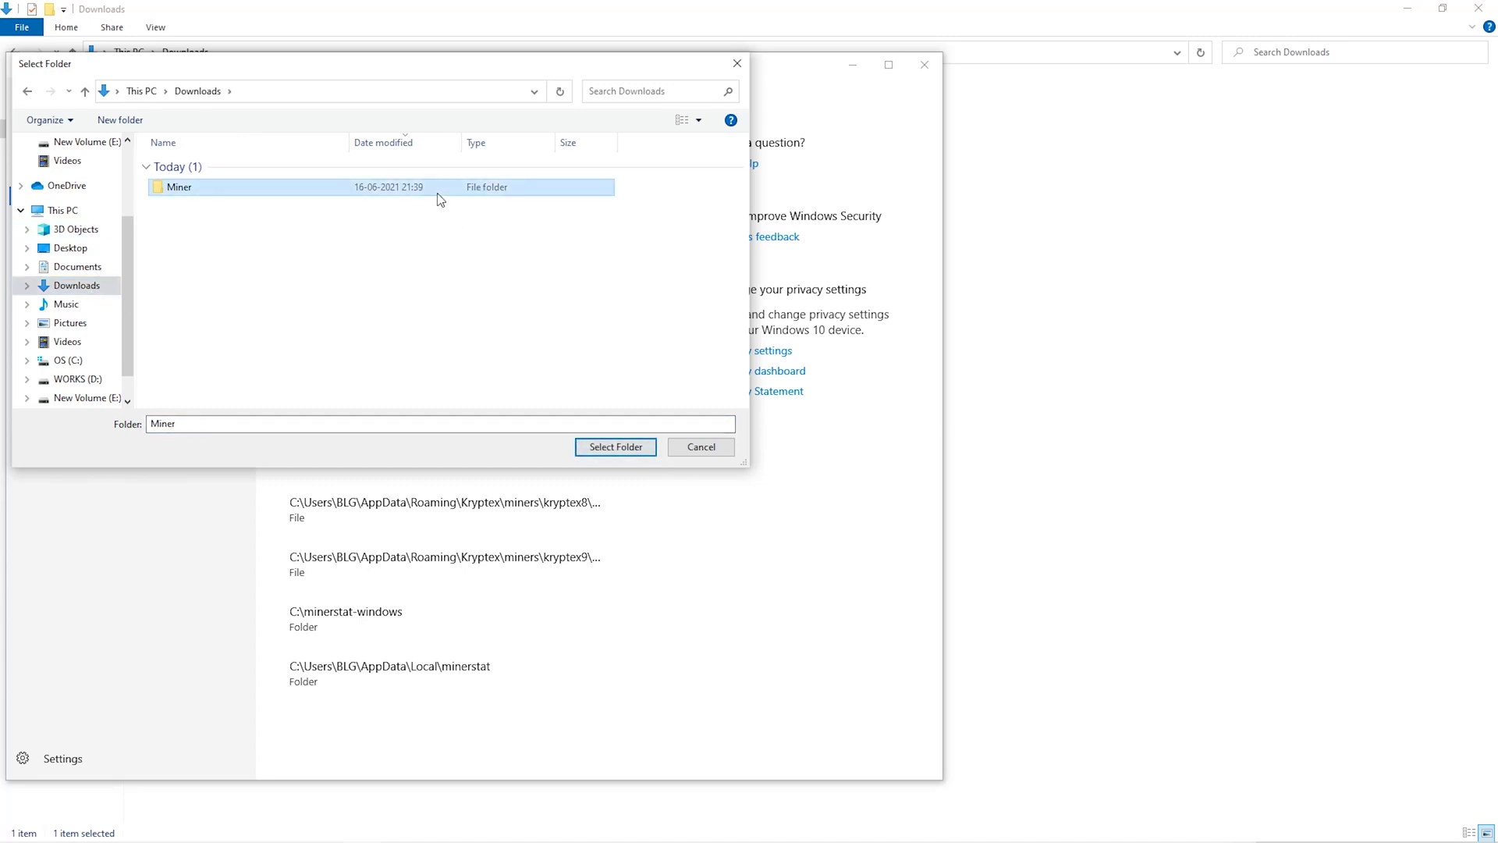
{"action": "left_click", "coordinate": [598, 451]}
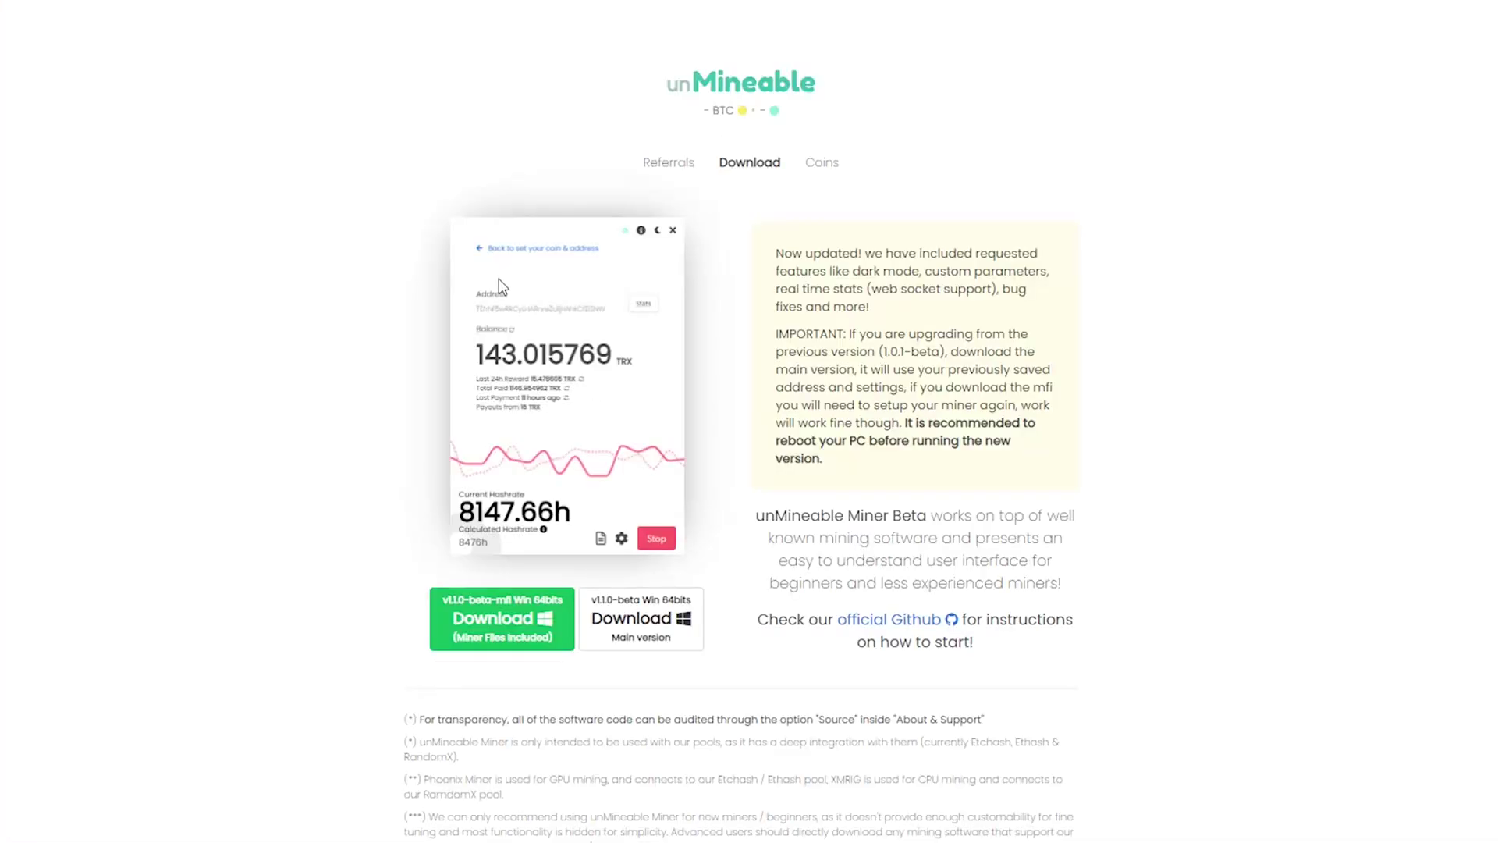
- Download the 'Miner Files Included' zip and save it into Downloads\Miner
{"action": "left_click", "coordinate": [516, 626]}
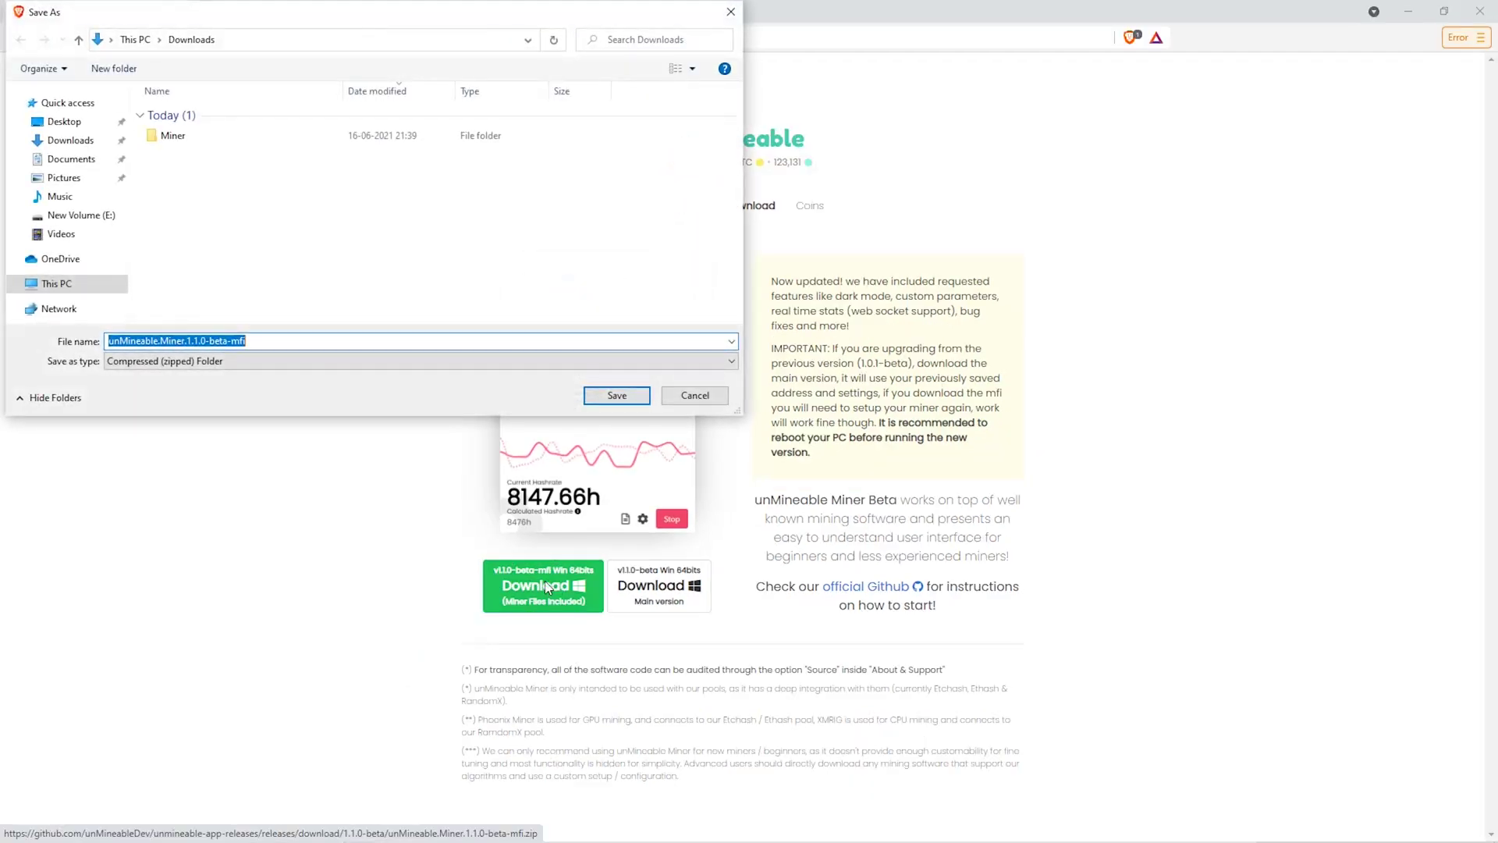
{"action": "left_click", "coordinate": [265, 138]}
{"action": "double_click", "coordinate": [264, 137]}
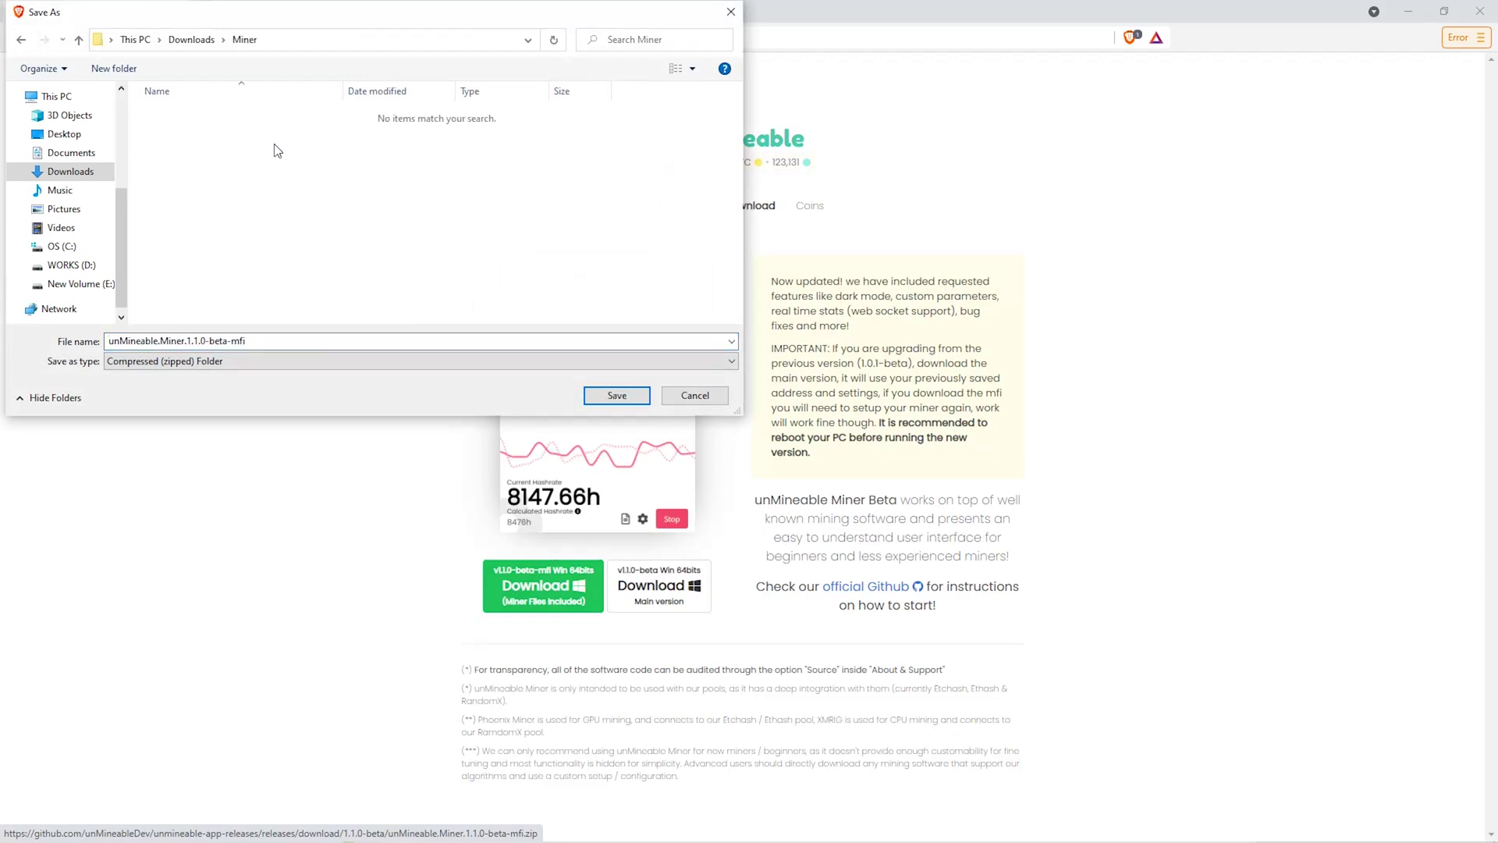
{"action": "left_click", "coordinate": [644, 398]}
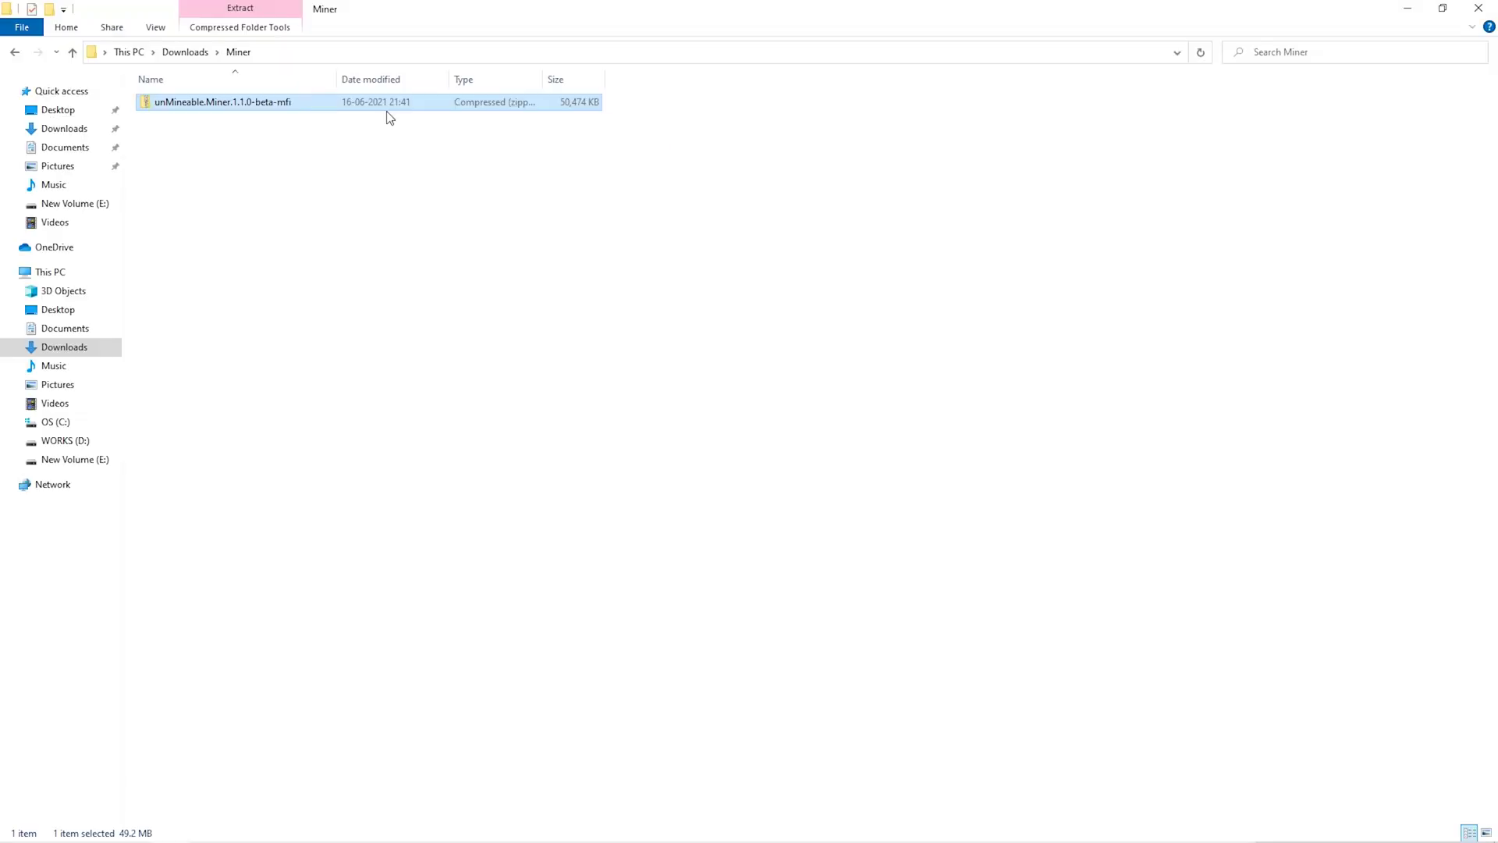
- Extract the zip with 7-Zip Extract Here and launch unMineable Miner 1.1.0-beta-mfi
{"action": "right_click", "coordinate": [384, 109]}
{"action": "mouse_move", "coordinate": [461, 208]}
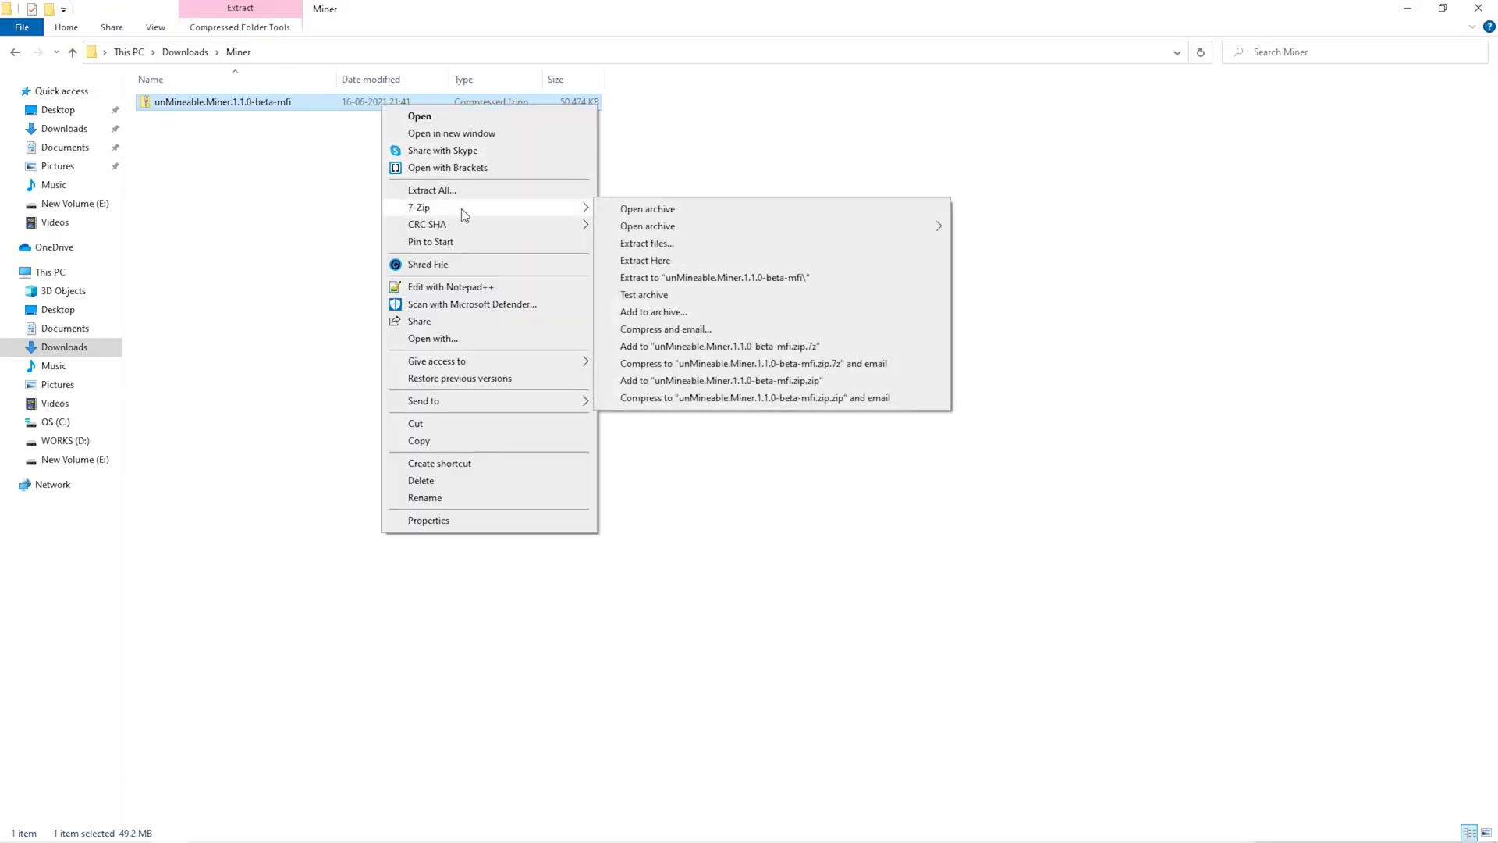
{"action": "left_click", "coordinate": [671, 263]}
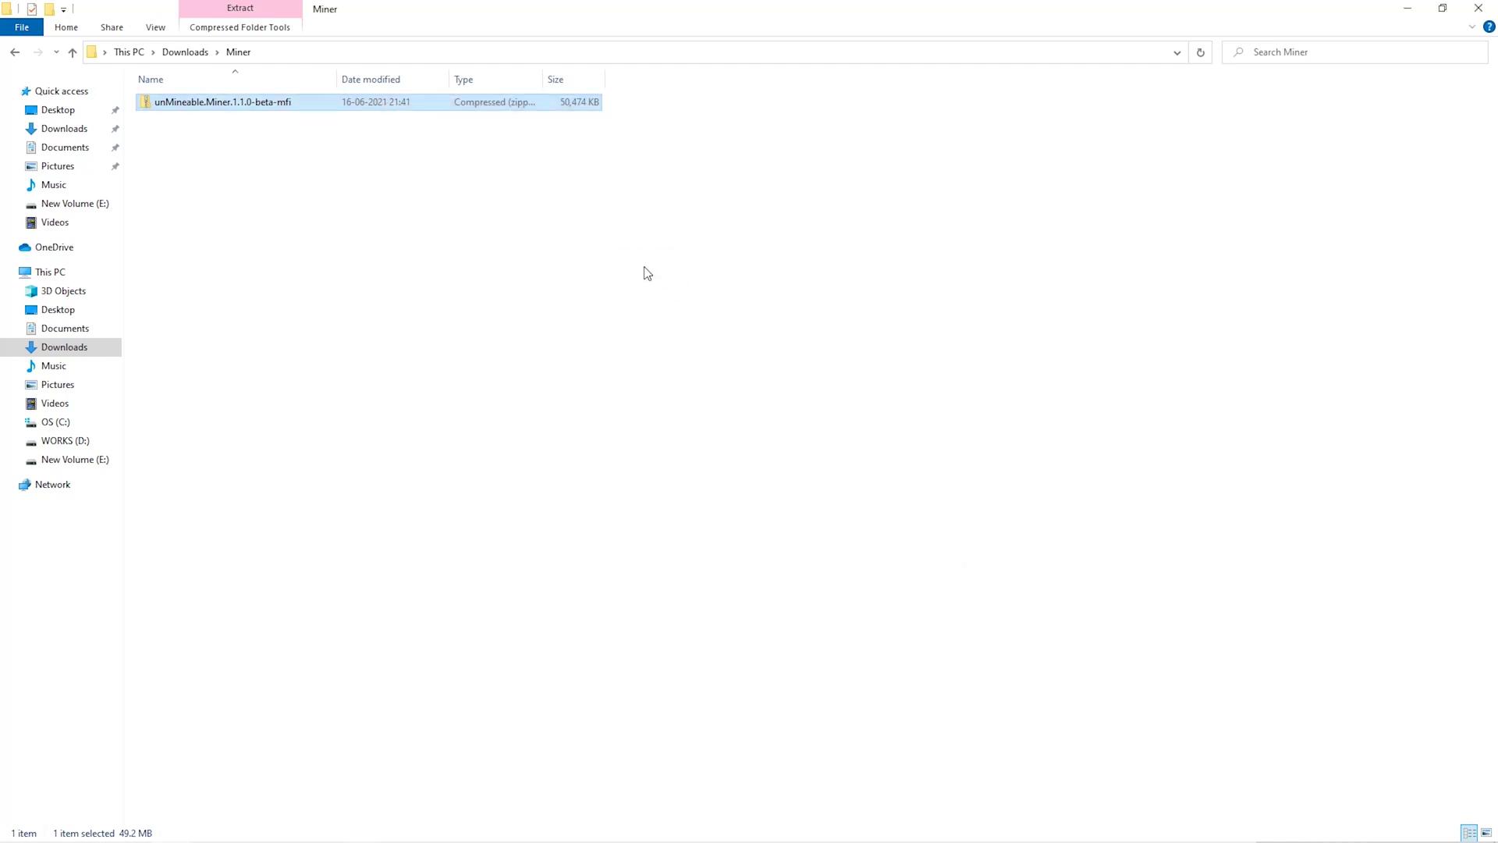
{"action": "double_click", "coordinate": [368, 105]}
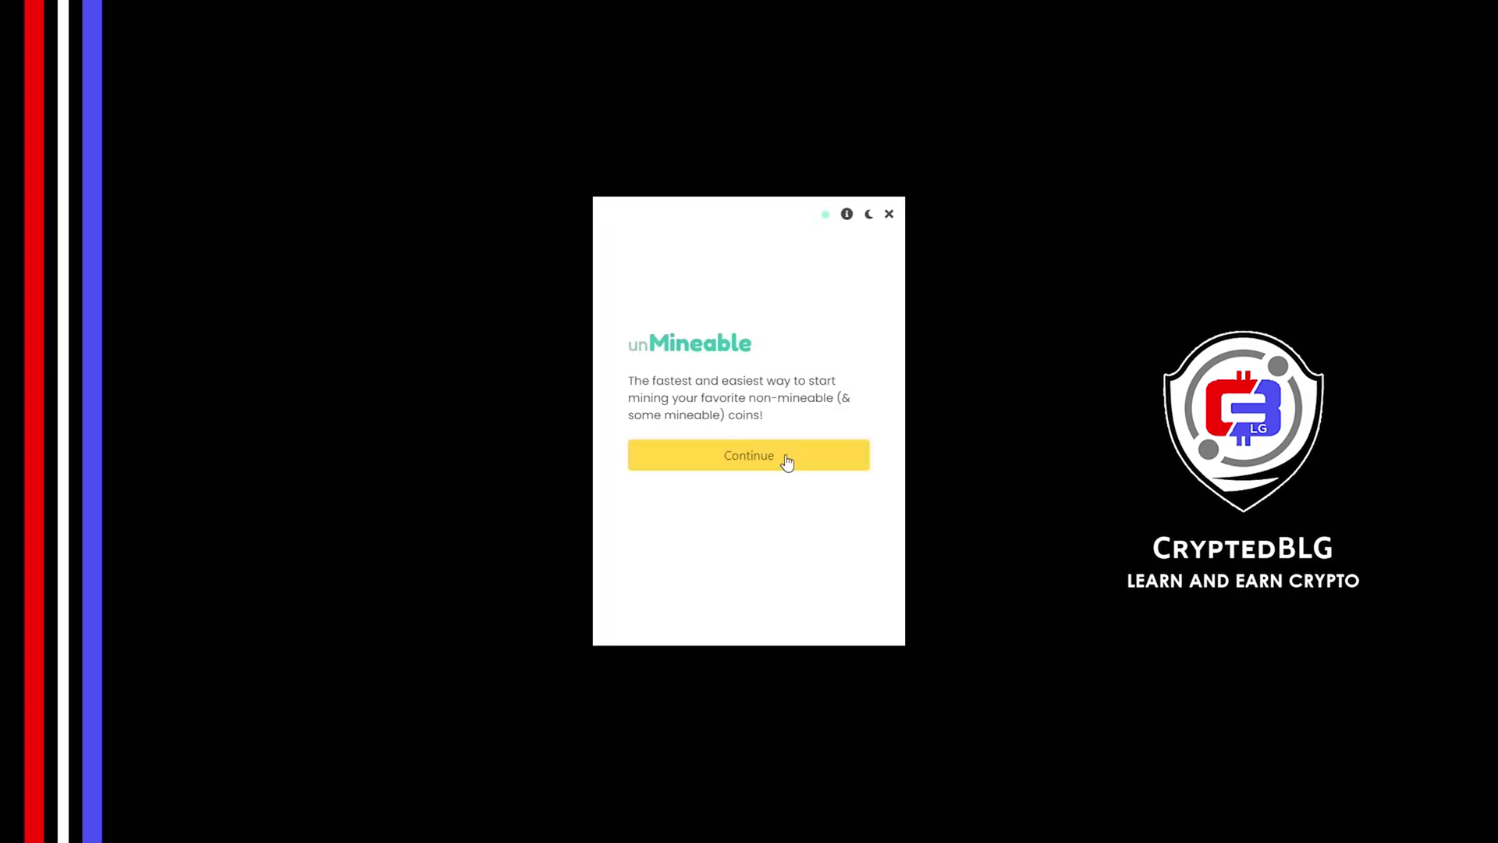
- Get past the welcome screen and choose Graphics Card (GPU) mining after briefly trying CPU
{"action": "left_click", "coordinate": [786, 462]}
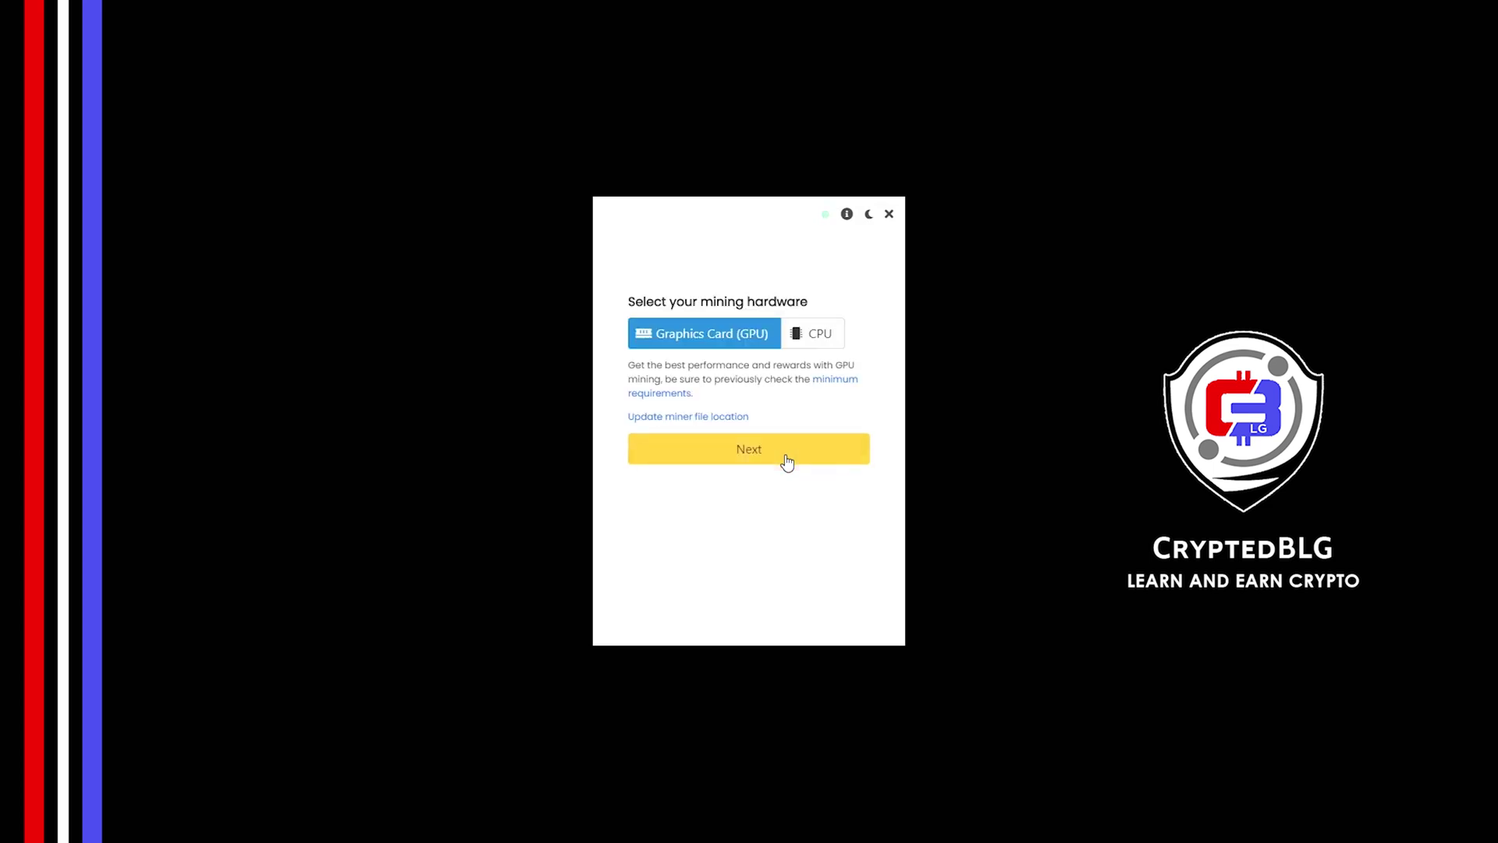
{"action": "left_click", "coordinate": [808, 344]}
{"action": "left_click", "coordinate": [808, 343]}
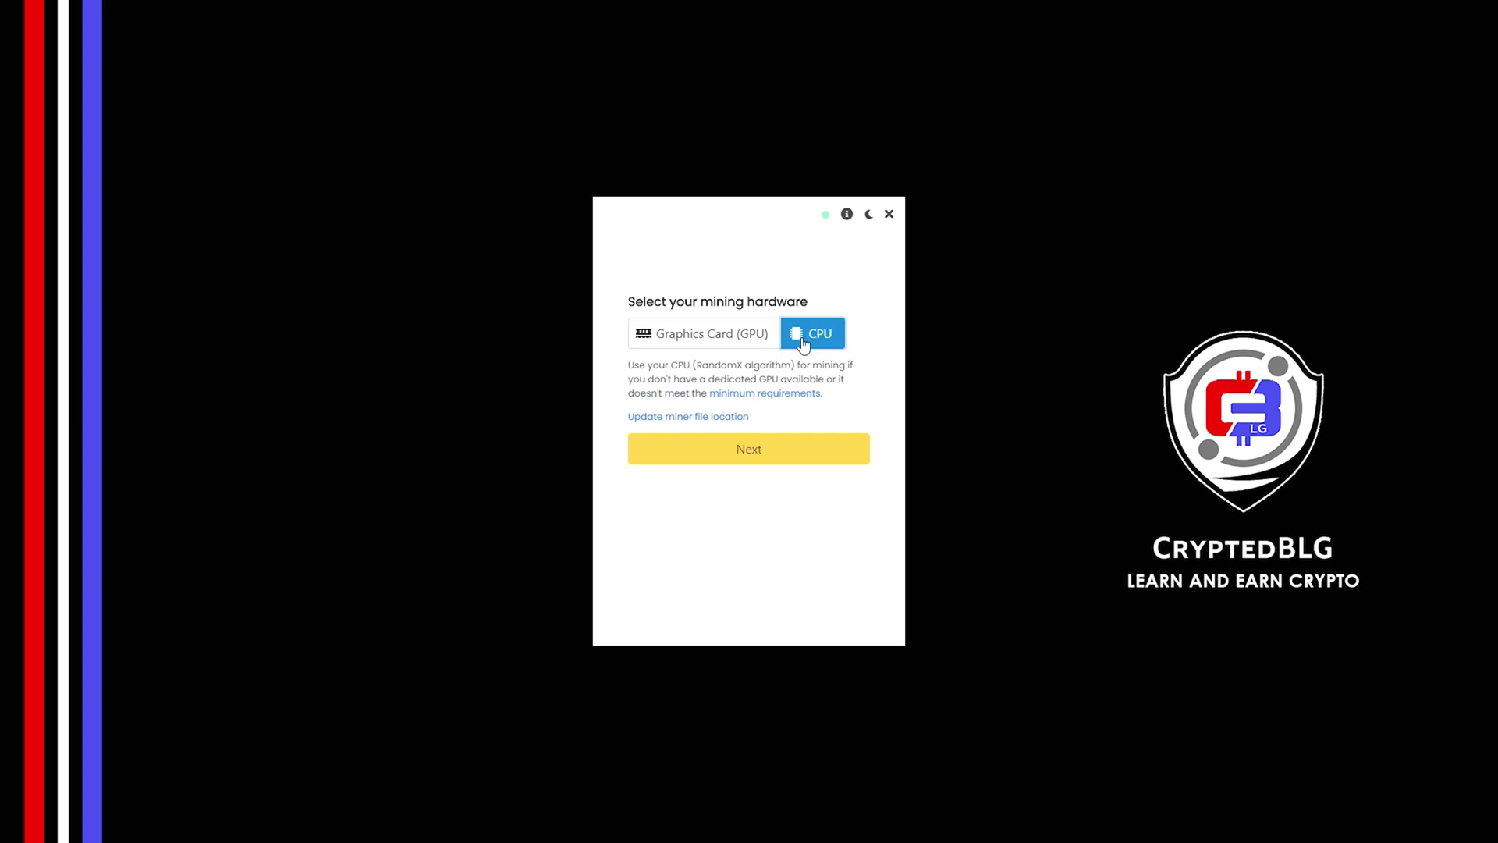
{"action": "left_click", "coordinate": [723, 345]}
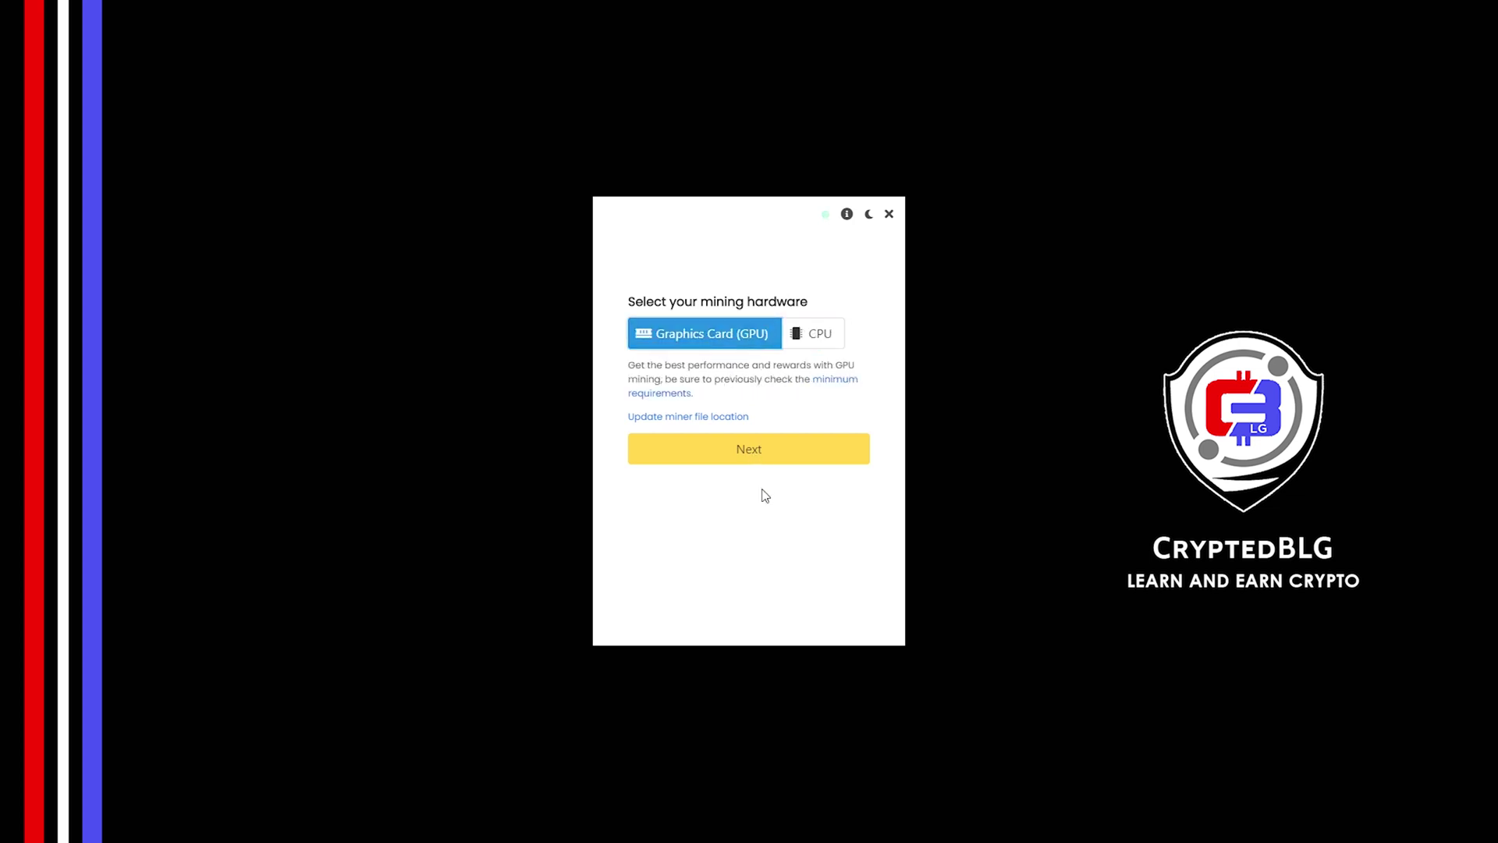
{"action": "left_click", "coordinate": [708, 457]}
- Filter coins by 'sky', pick Skycoin, paste the wallet address, and start mining
{"action": "left_click", "coordinate": [693, 333]}
{"action": "type", "text": "s"}
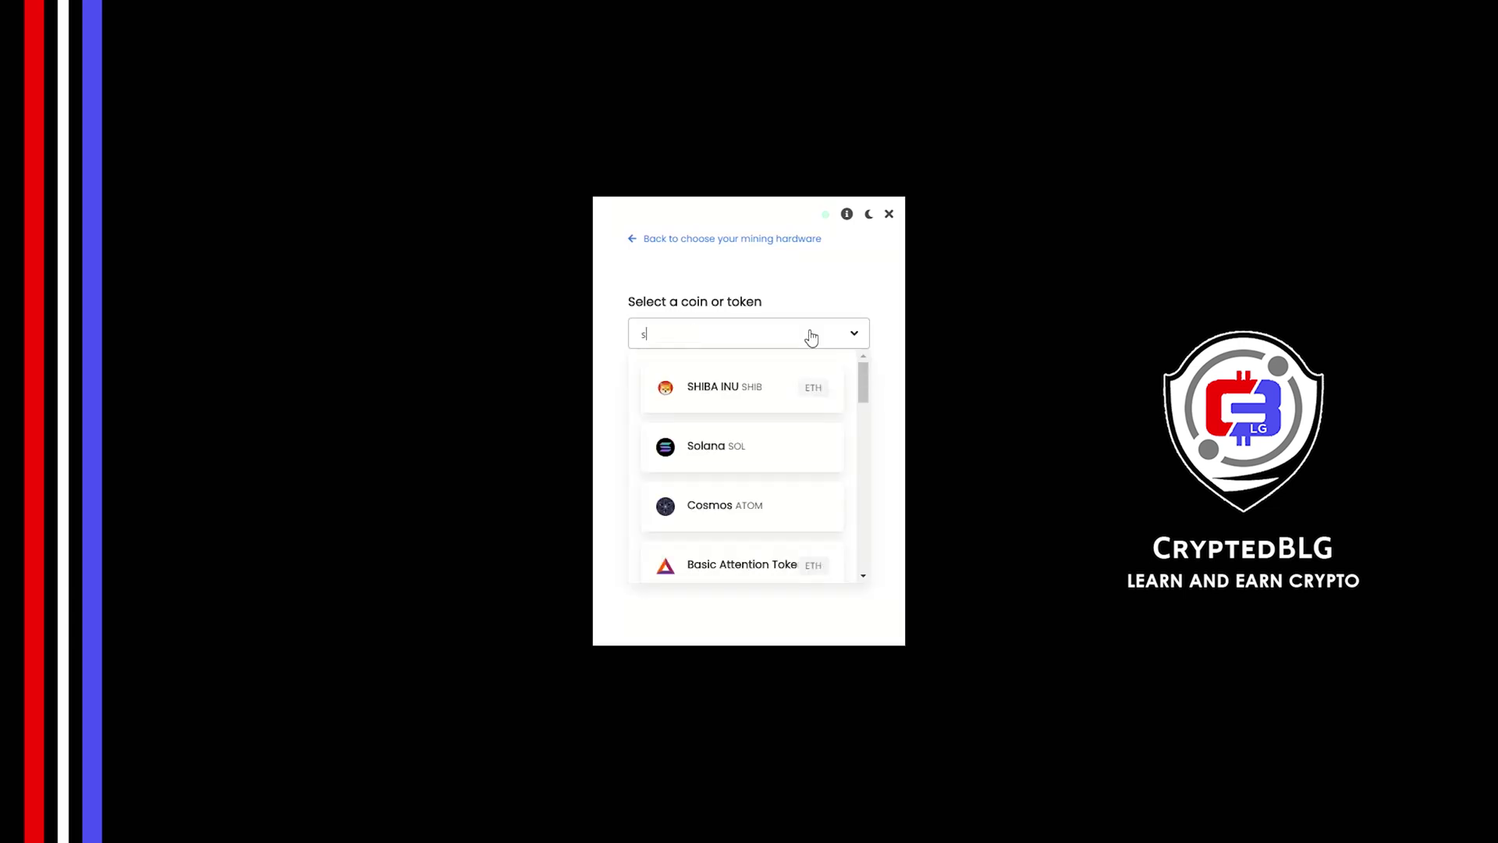
{"action": "type", "text": "ky"}
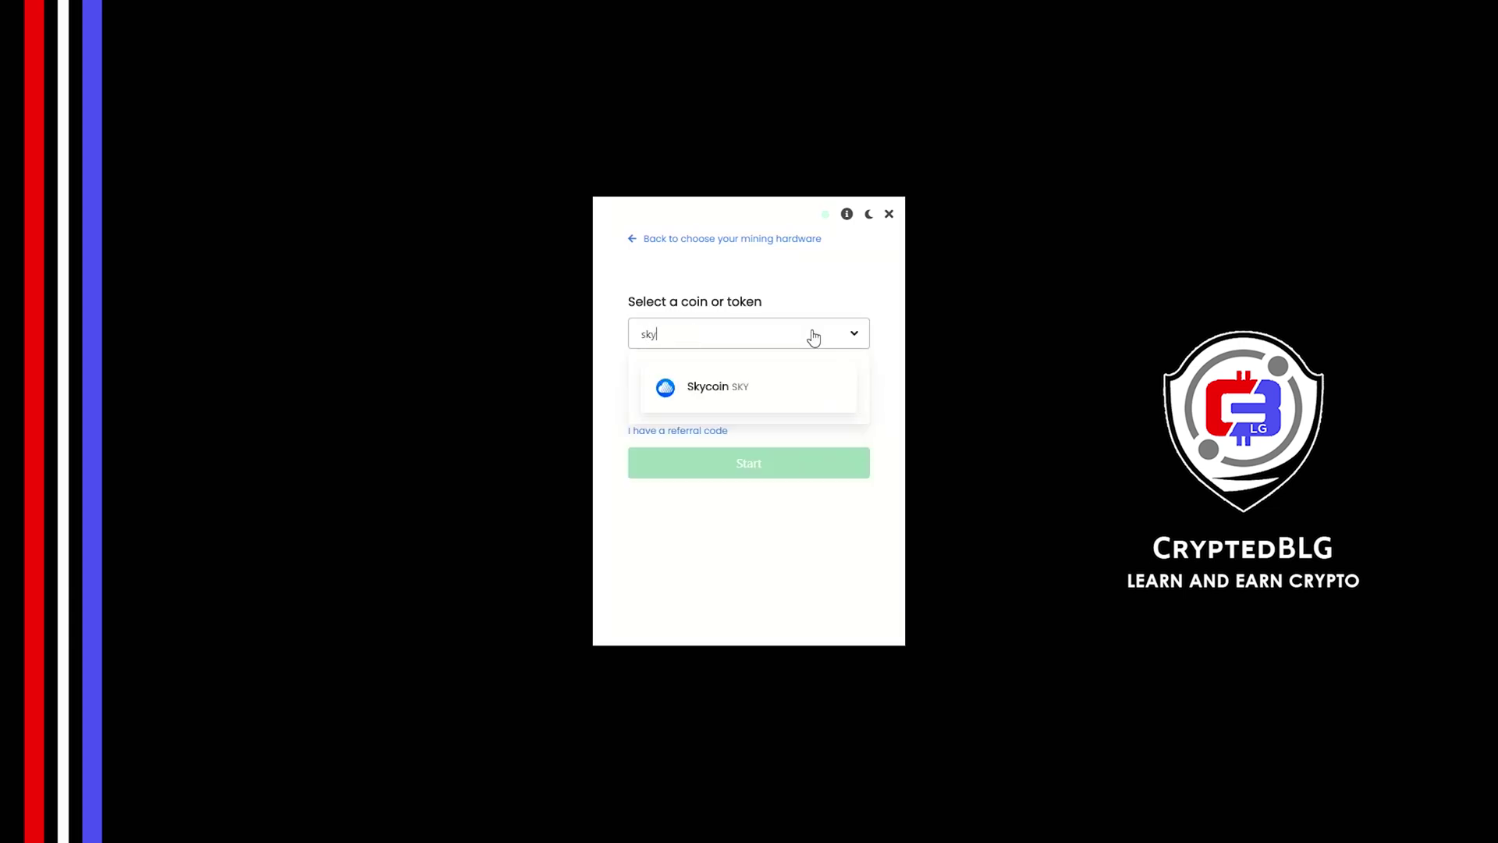
{"action": "left_click", "coordinate": [814, 392]}
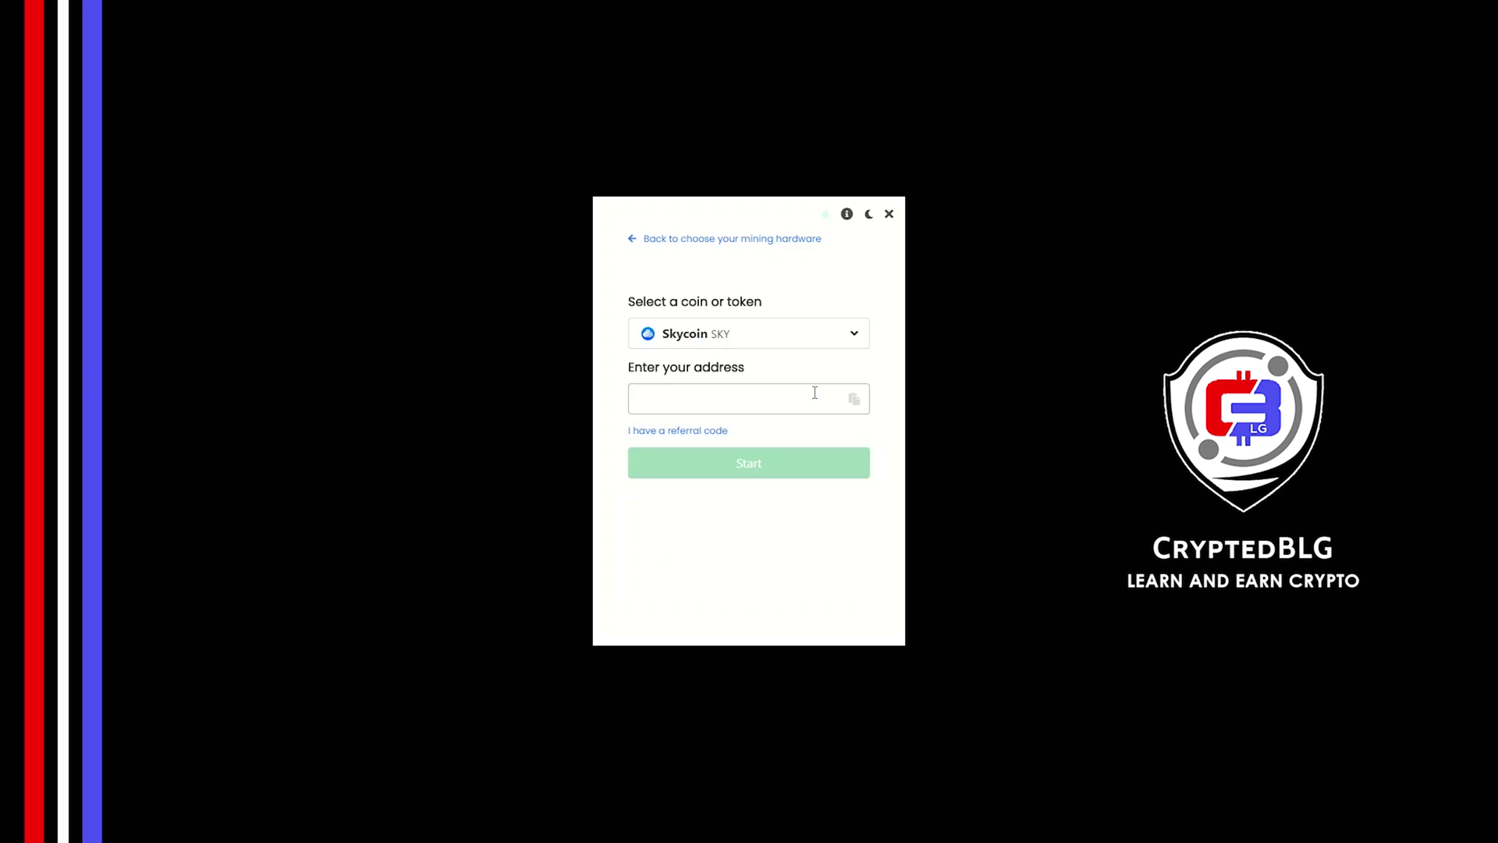
{"action": "left_click", "coordinate": [815, 393]}
{"action": "type", "text": "GUVoiBJ4VxAQxMw5aRjpjLtoU1rmi3"}
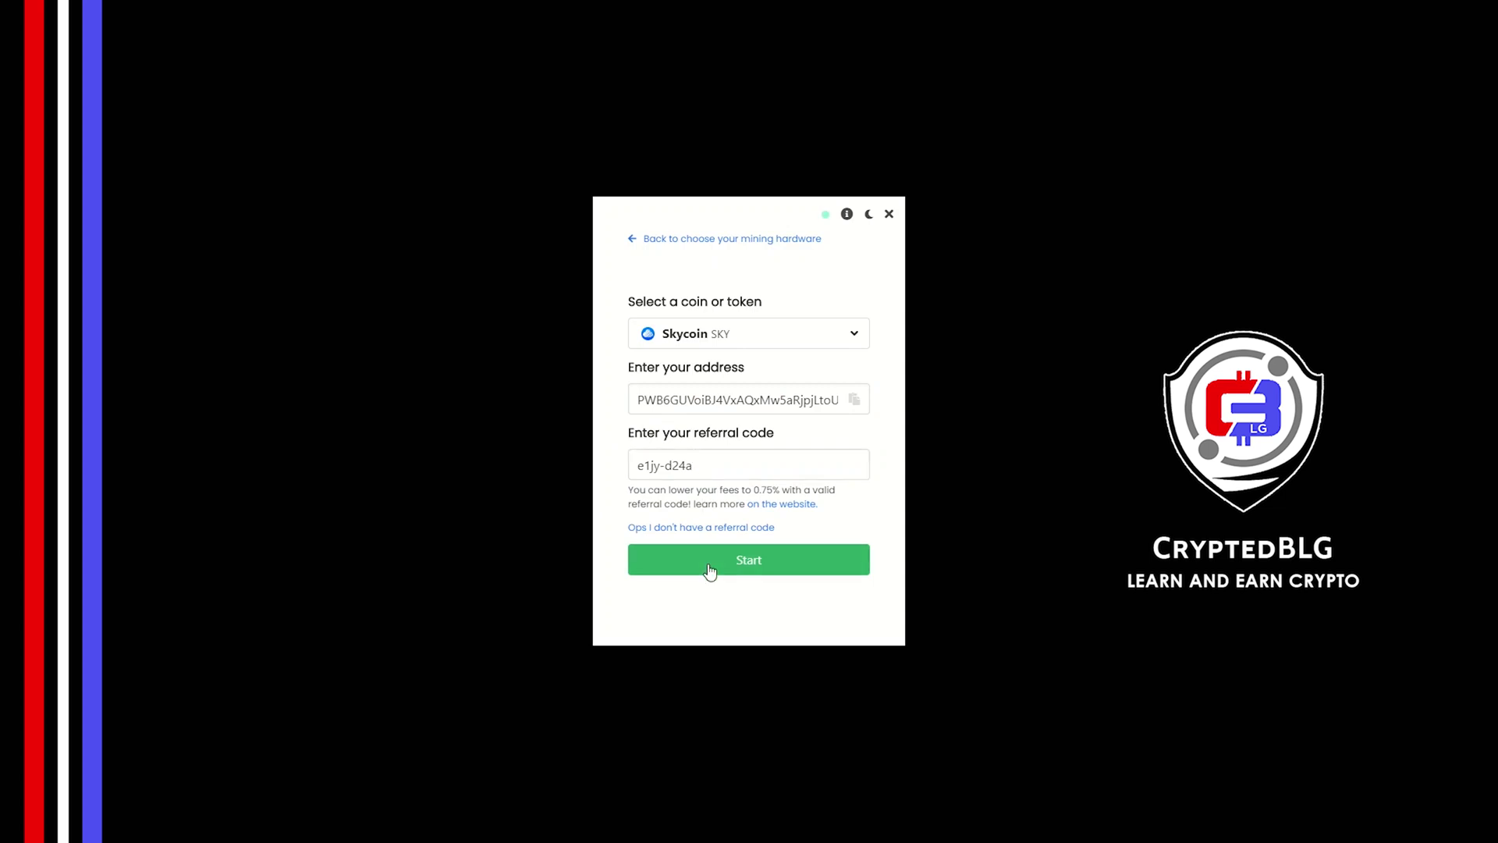
{"action": "left_click", "coordinate": [709, 564]}
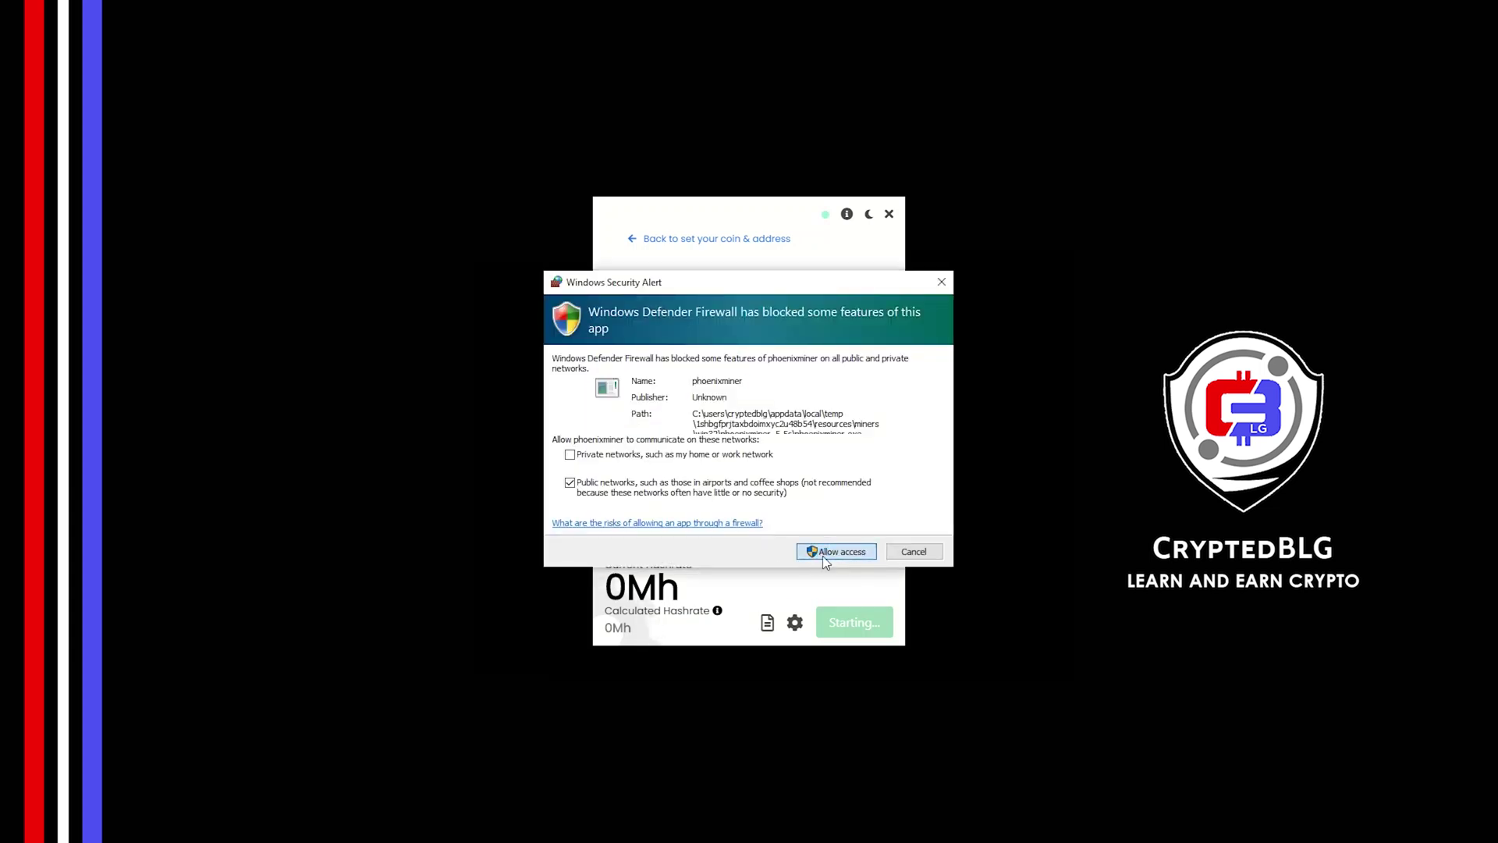
- Allow the miner through the Windows Defender Firewall alert
{"action": "left_click", "coordinate": [824, 555]}
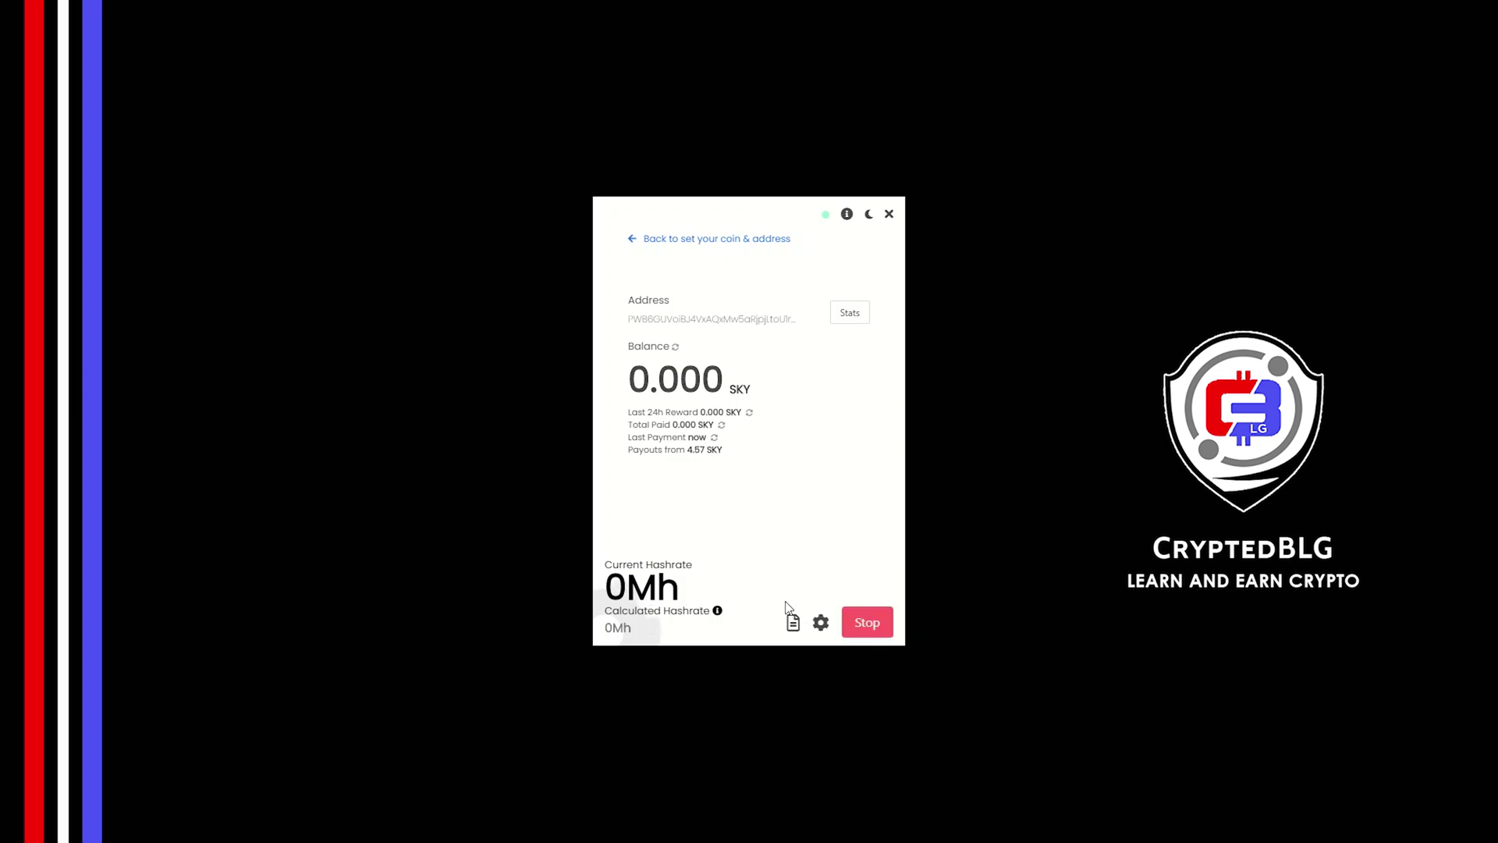
- Keep High intensity, Etchash and worker name blg-miner in advanced settings, then Save & Restart
{"action": "left_click", "coordinate": [820, 623]}
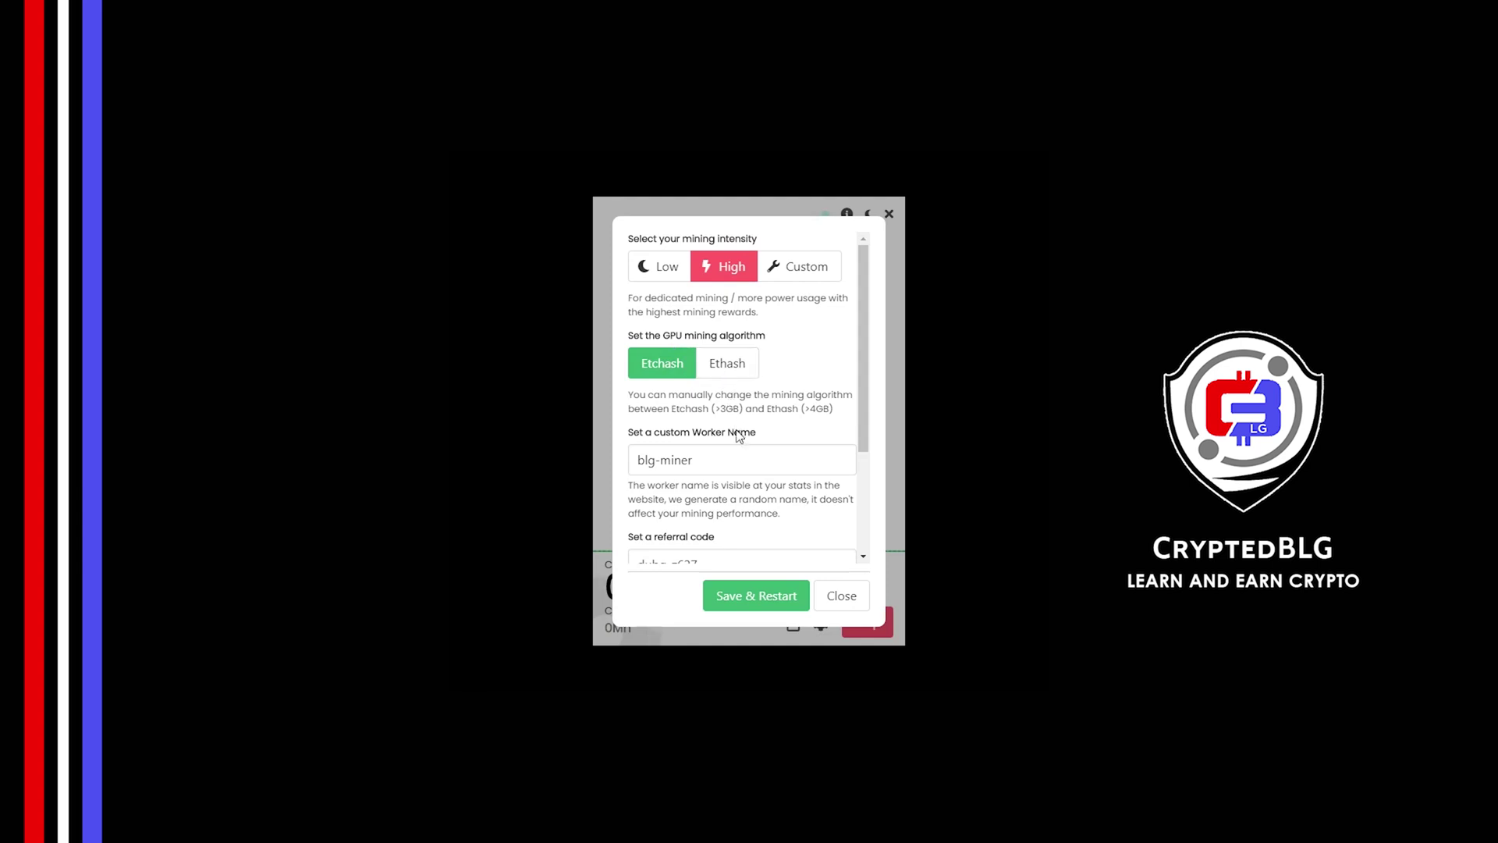
{"action": "left_click_drag", "start_coordinate": [740, 453], "coordinate": [624, 476]}
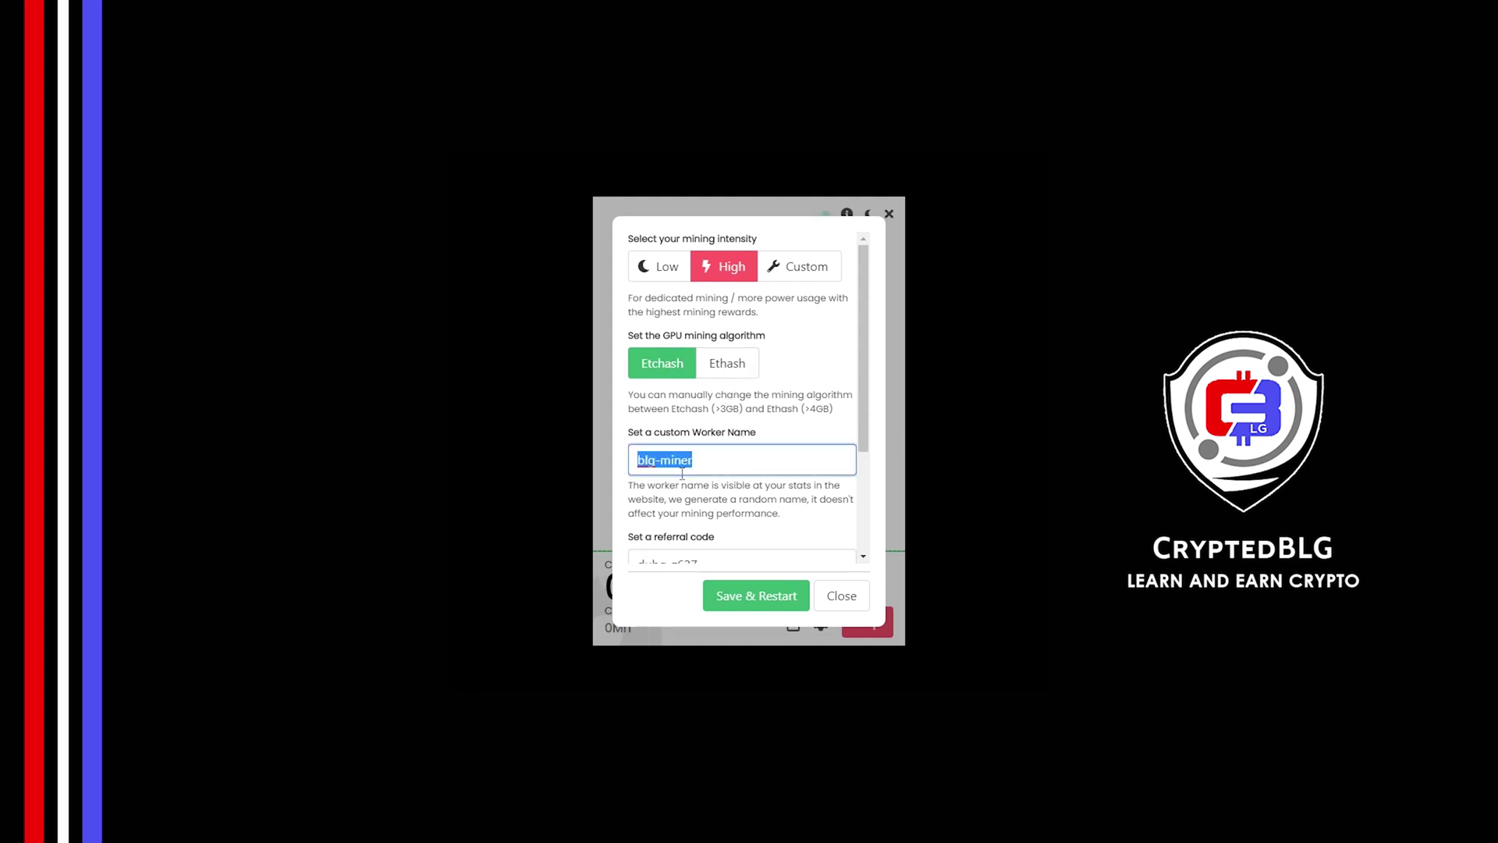
{"action": "left_click", "coordinate": [715, 493]}
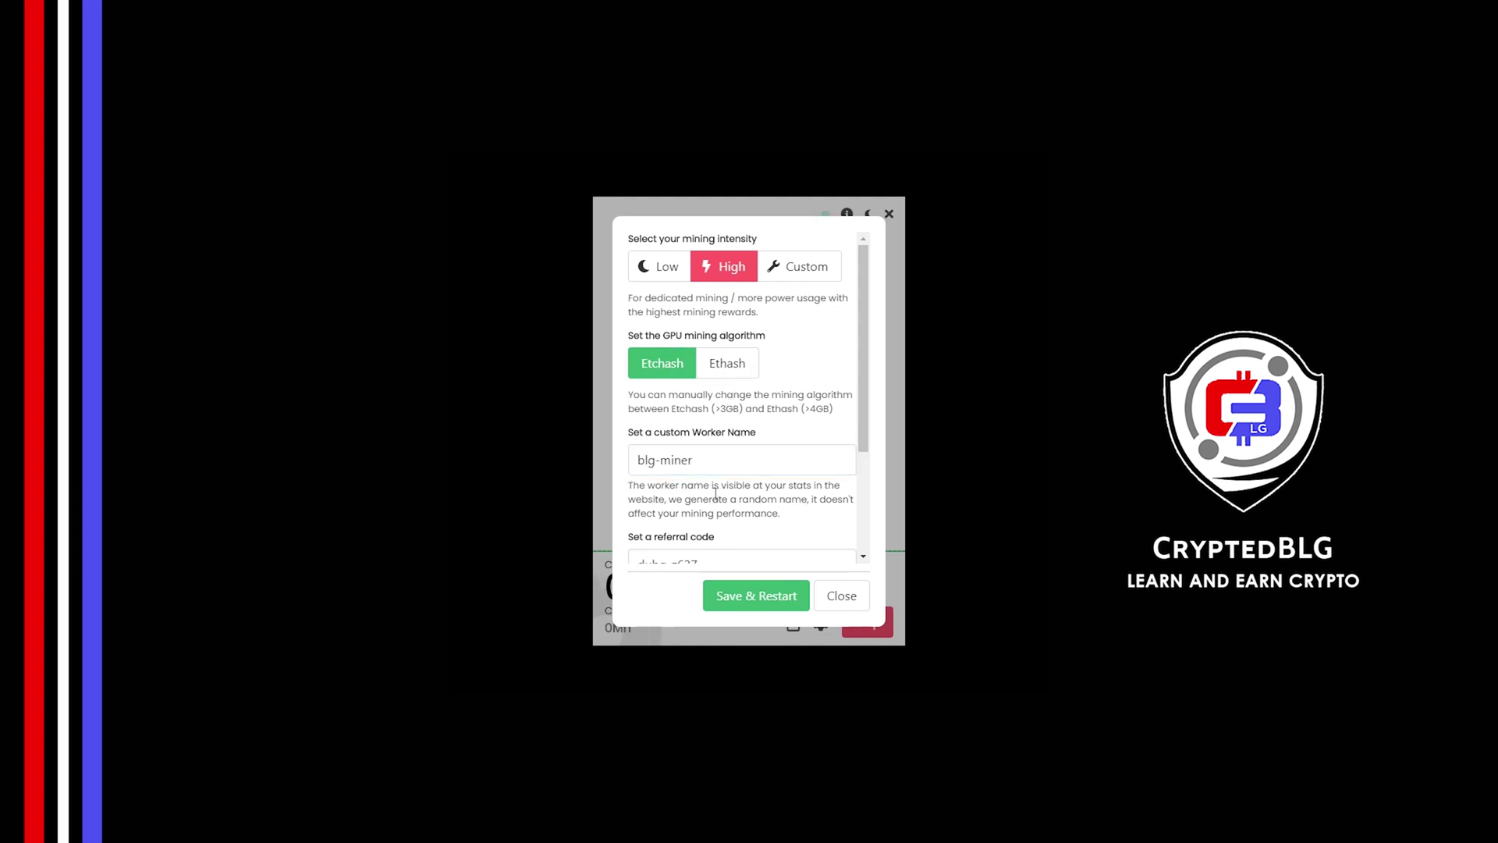
{"action": "scroll", "coordinate": [774, 406], "scroll_direction": "down", "scroll_amount": 2}
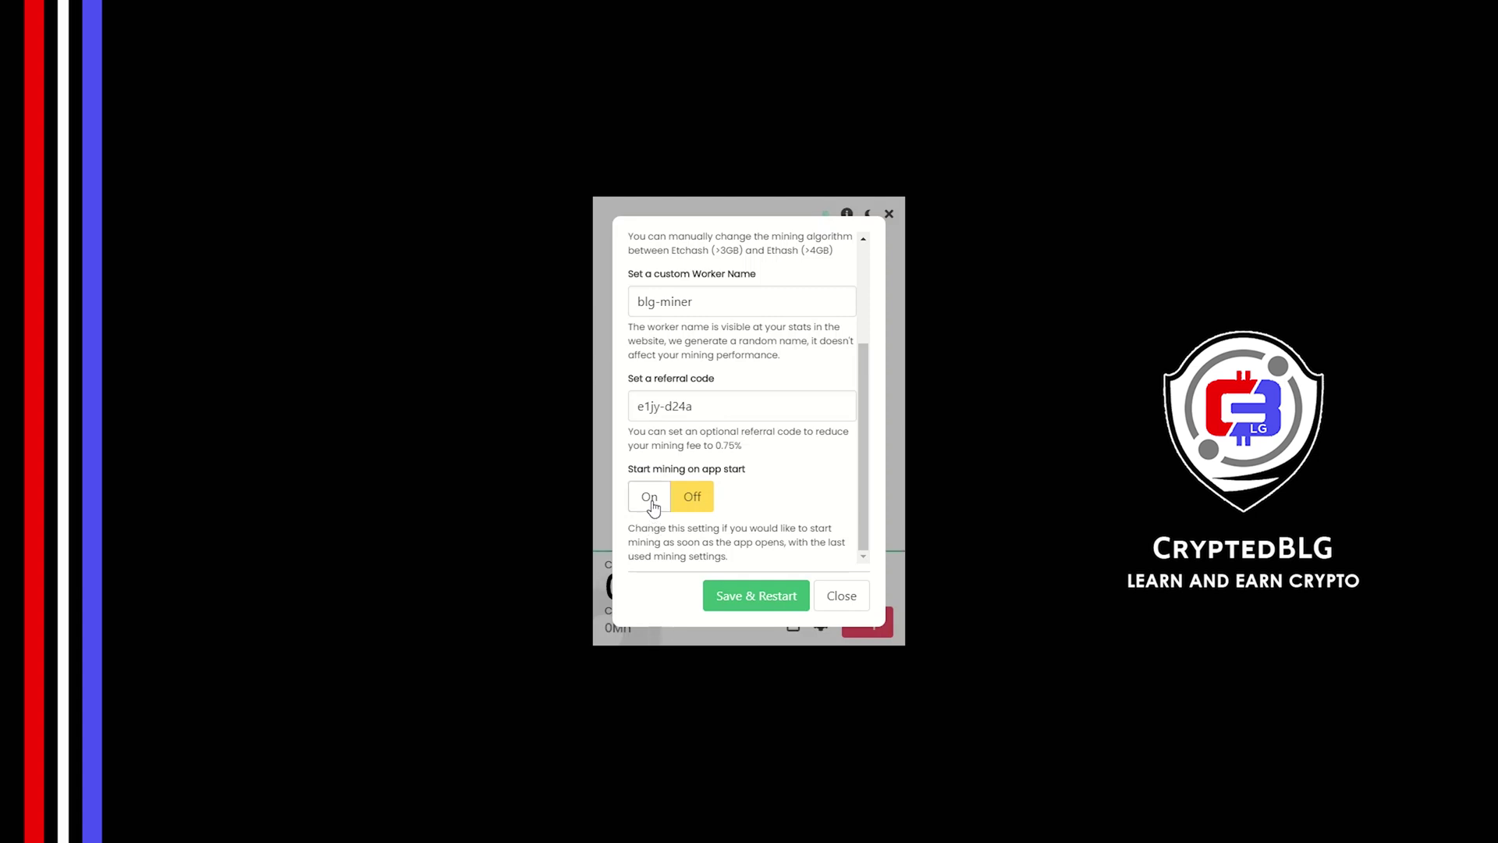
{"action": "left_click", "coordinate": [739, 601]}
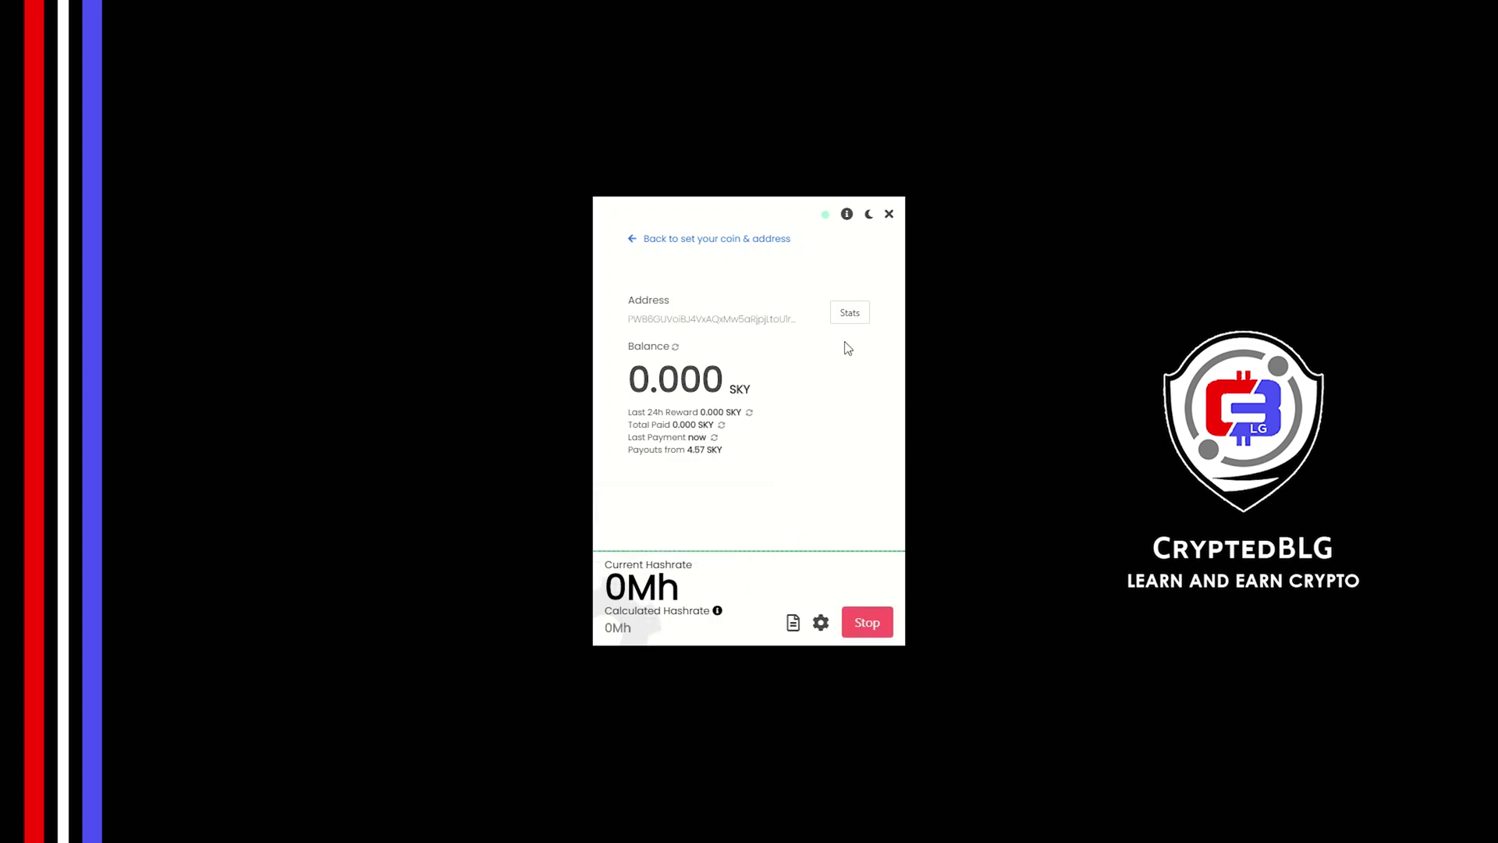
- Open the address's web stats and browse the Payments, Referral Code and Stats tabs
{"action": "left_click", "coordinate": [848, 312]}
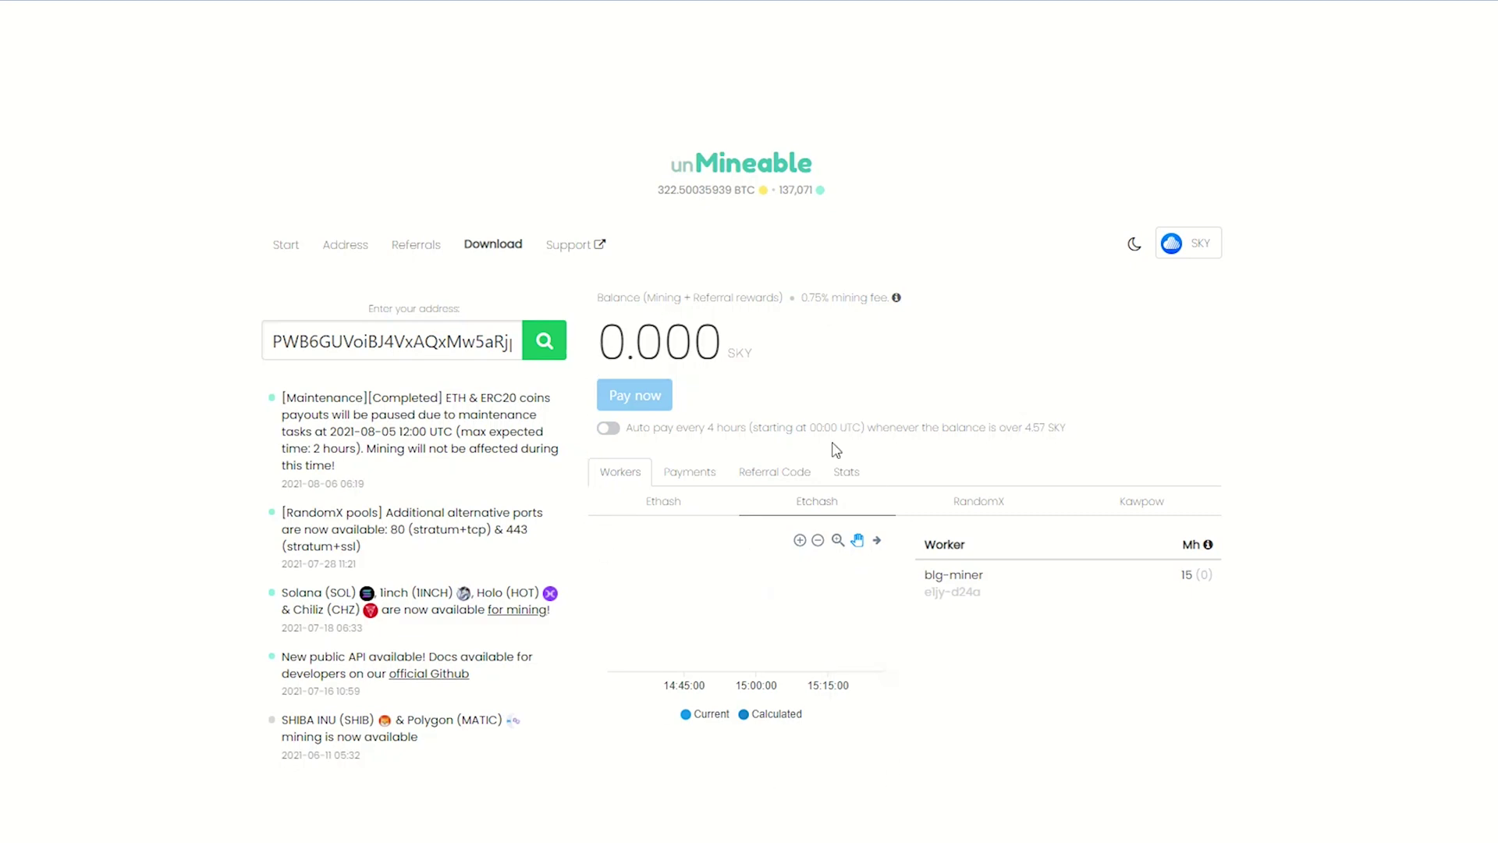
{"action": "left_click", "coordinate": [698, 474]}
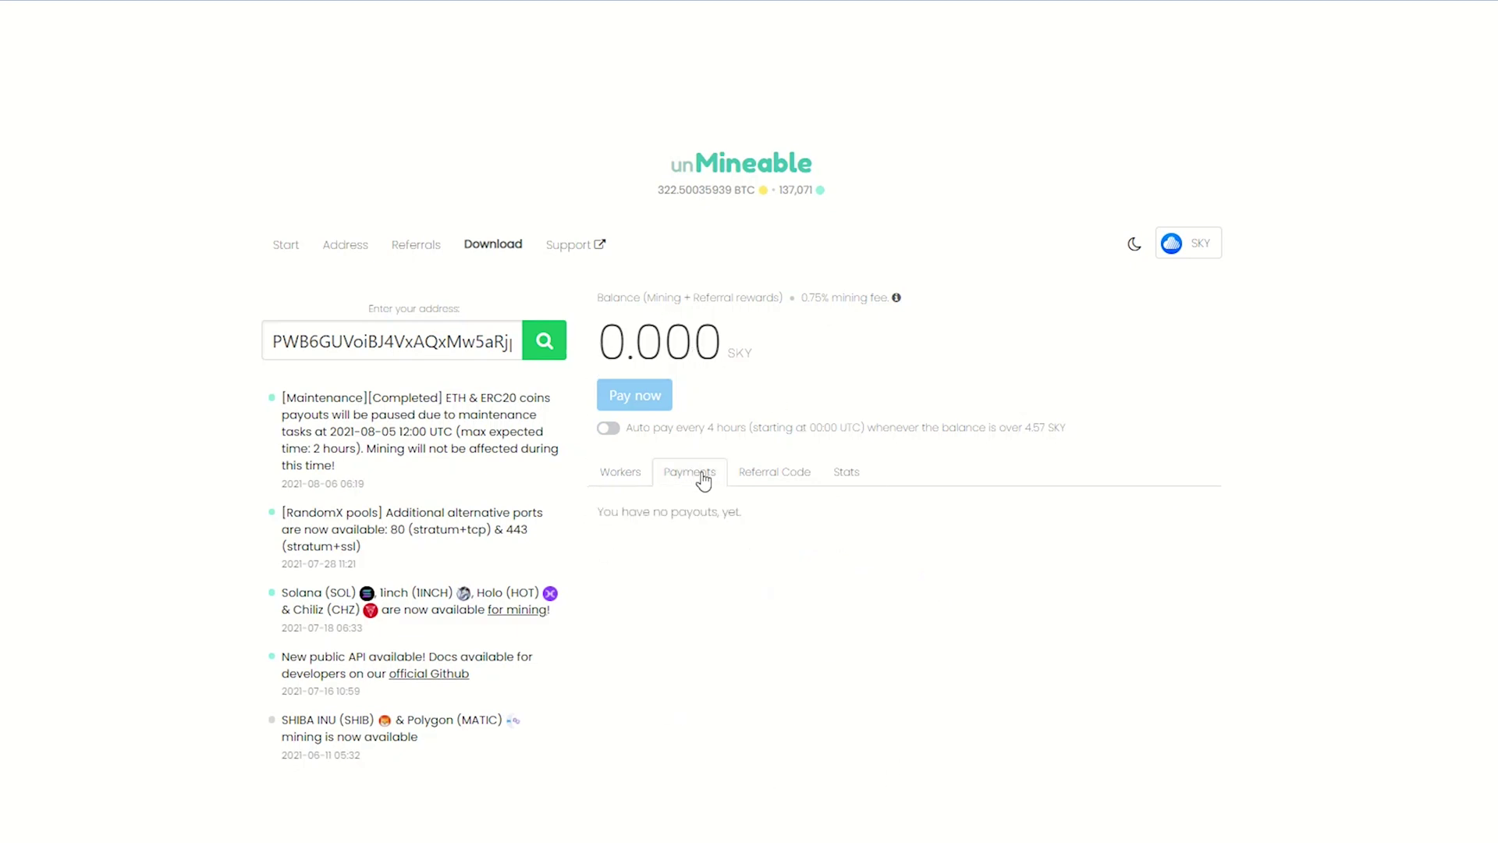
{"action": "left_click", "coordinate": [756, 476]}
{"action": "left_click", "coordinate": [846, 473]}
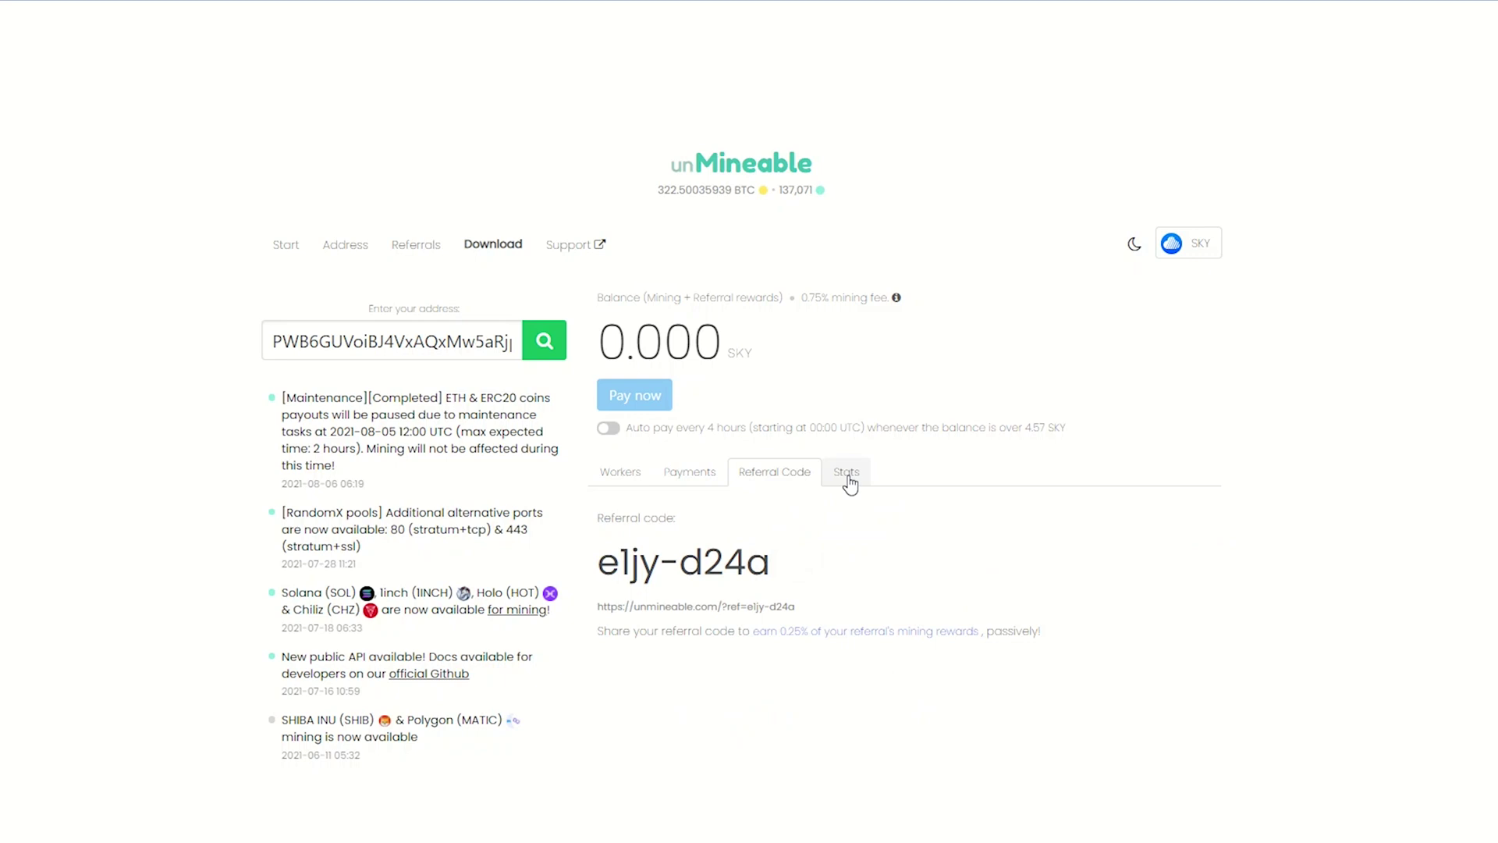
{"action": "scroll", "coordinate": [851, 482], "scroll_direction": "down", "scroll_amount": 1}
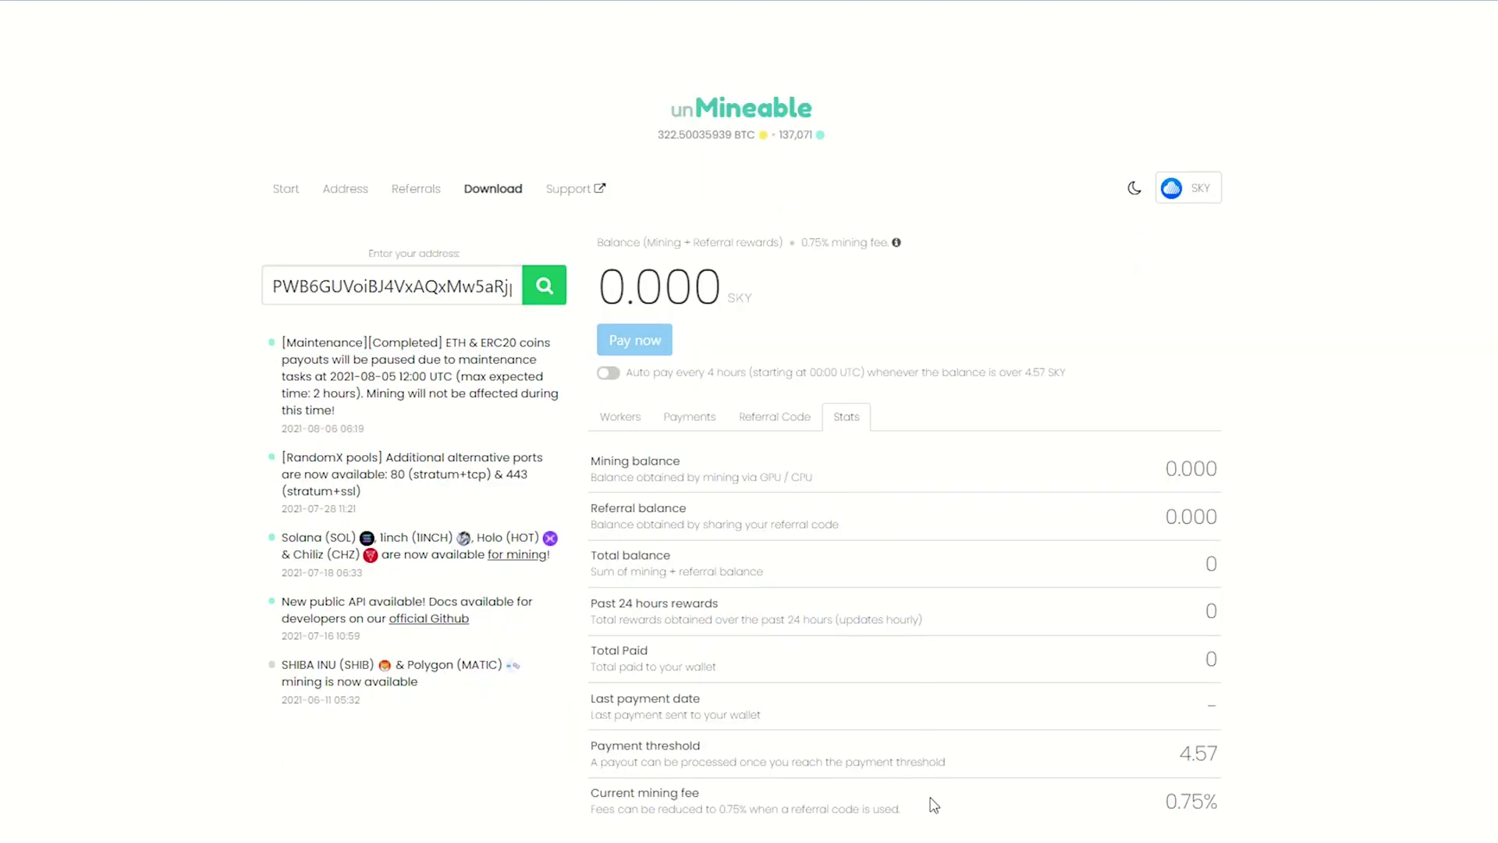